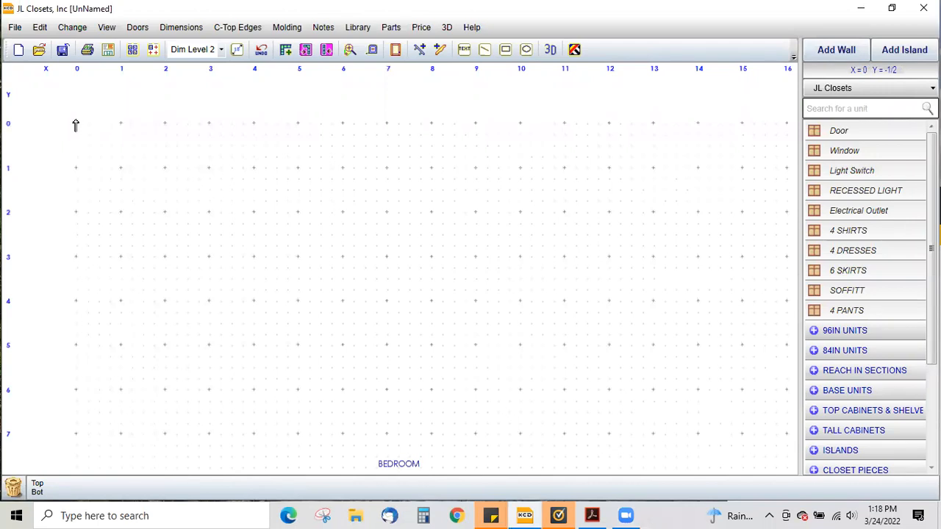
- Draw the back wall and set its length to 60
{"action": "left_click", "coordinate": [343, 119]}
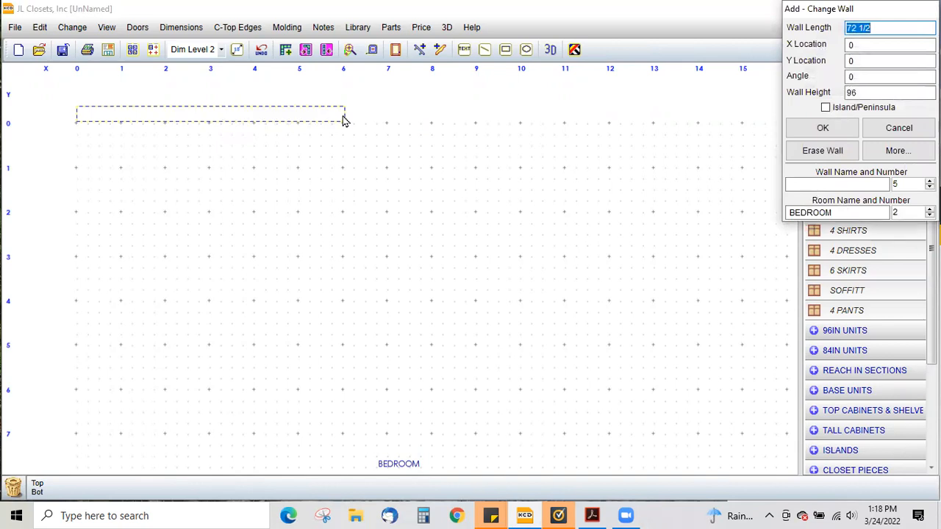
{"action": "type", "text": "60"}
{"action": "left_click", "coordinate": [821, 128]}
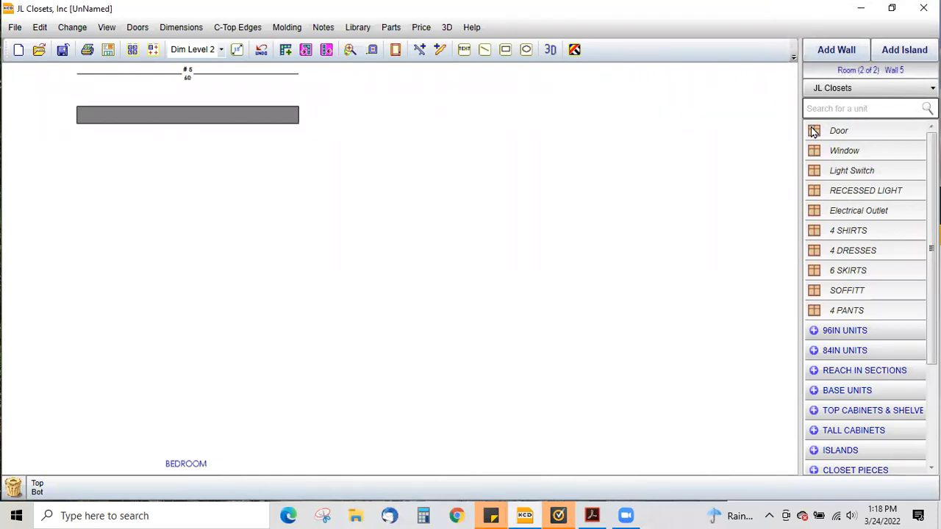
- Add a 30-long right wall running down from the back wall's right end
{"action": "left_click", "coordinate": [829, 48]}
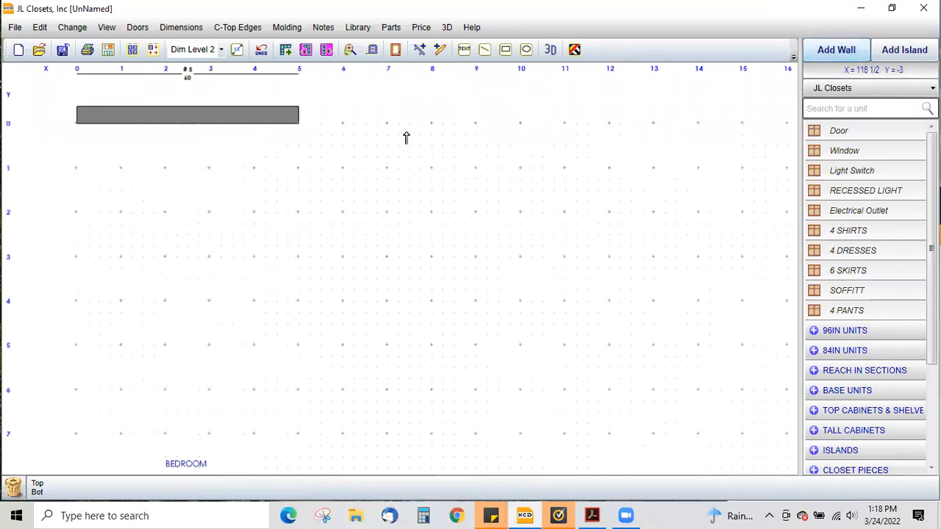
{"action": "left_click", "coordinate": [308, 225]}
{"action": "type", "text": "30"}
{"action": "left_click", "coordinate": [801, 128]}
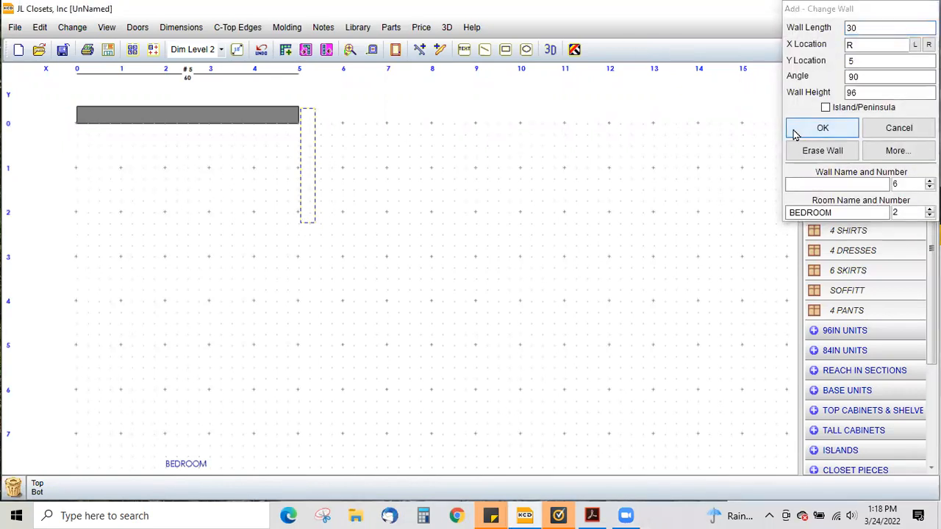
- Add a 30-long left wall running down from the back wall's left end
{"action": "left_click", "coordinate": [67, 126]}
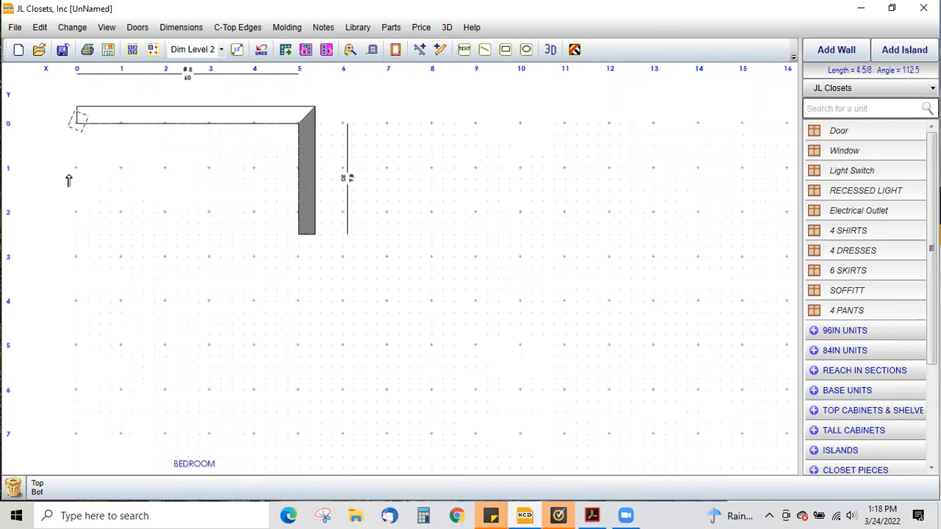
{"action": "left_click", "coordinate": [92, 236]}
{"action": "type", "text": "30"}
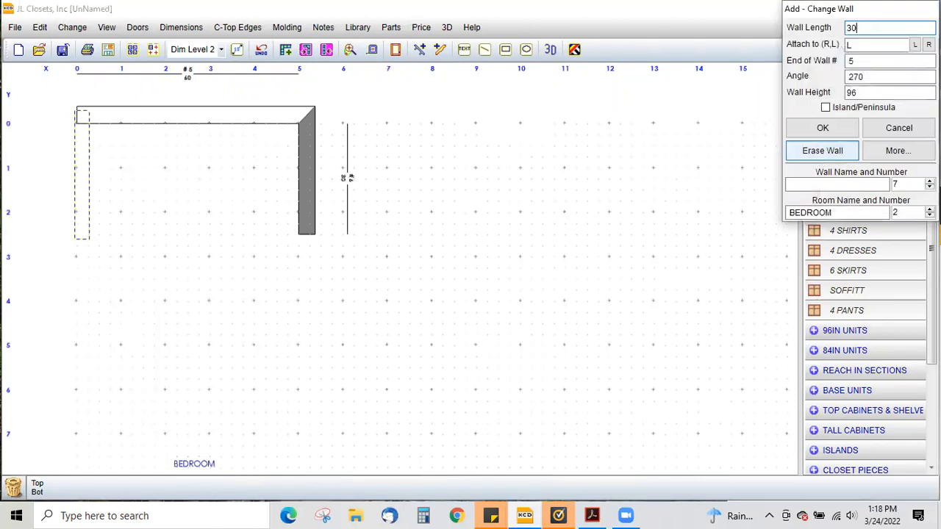
{"action": "left_click", "coordinate": [822, 127]}
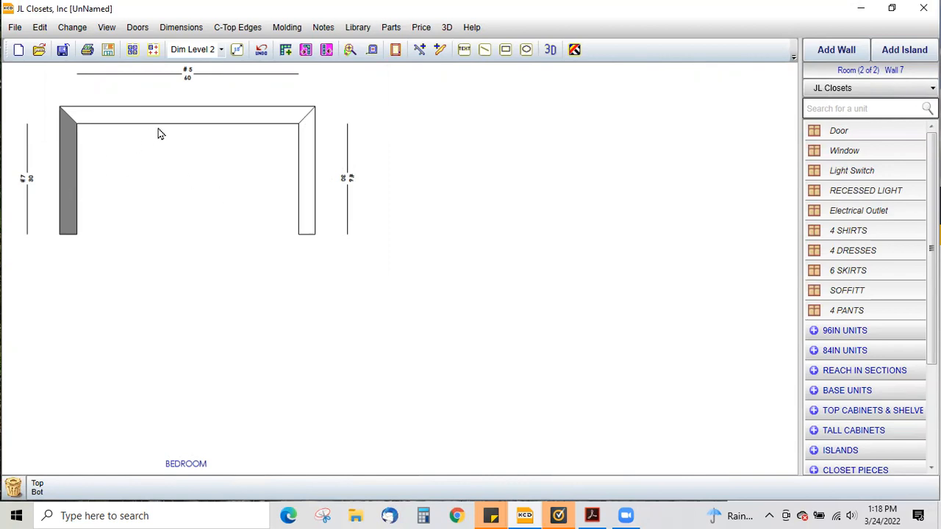
- Open the back wall's elevation and return to the floor plan
{"action": "left_click", "coordinate": [184, 120]}
{"action": "double_click", "coordinate": [184, 120]}
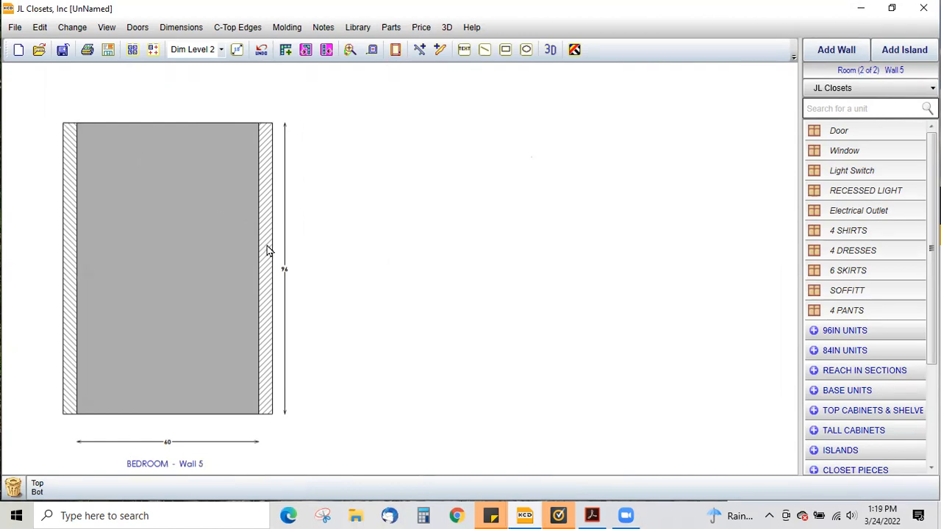
{"action": "key", "text": "f"}
- Set the right wall's height to 54
{"action": "left_click", "coordinate": [308, 172]}
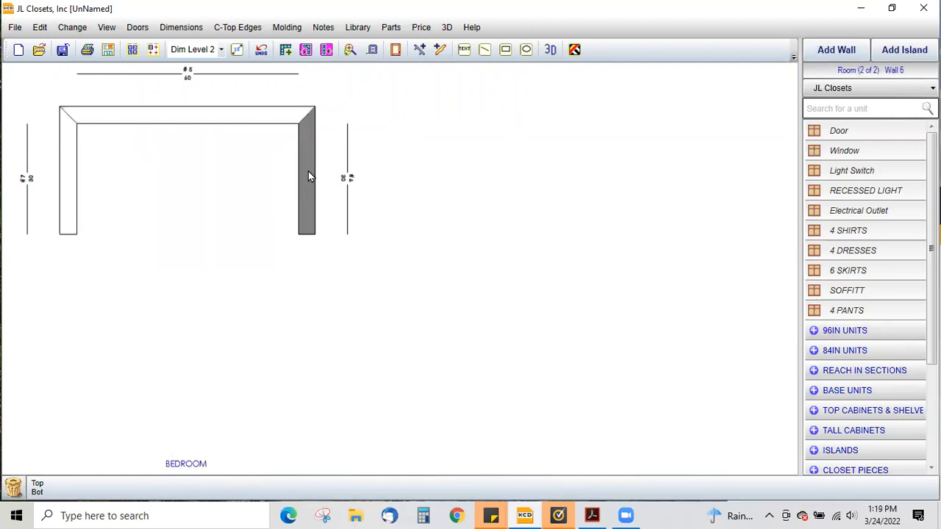
{"action": "double_click", "coordinate": [308, 172]}
{"action": "double_click", "coordinate": [855, 93]}
{"action": "type", "text": "54"}
{"action": "left_click", "coordinate": [832, 129]}
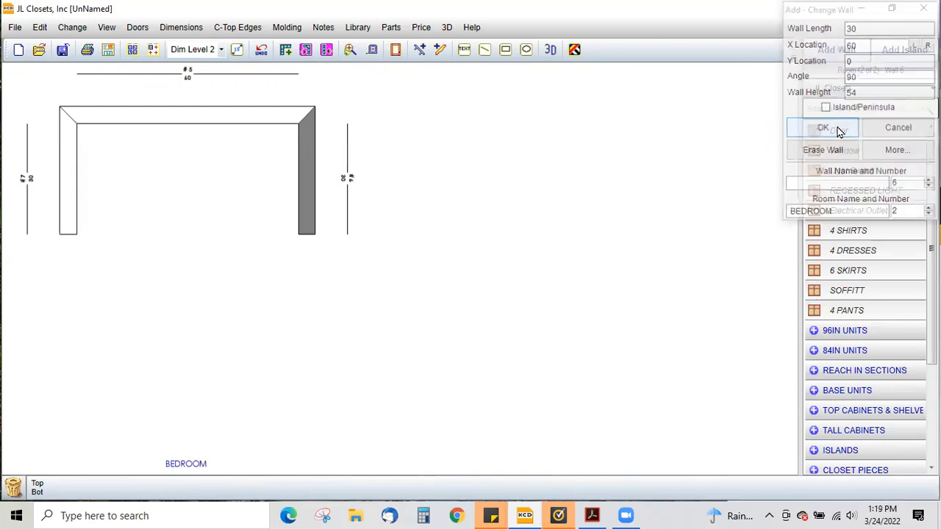
- Review the elevations of the right, left and back walls
{"action": "key", "text": "e"}
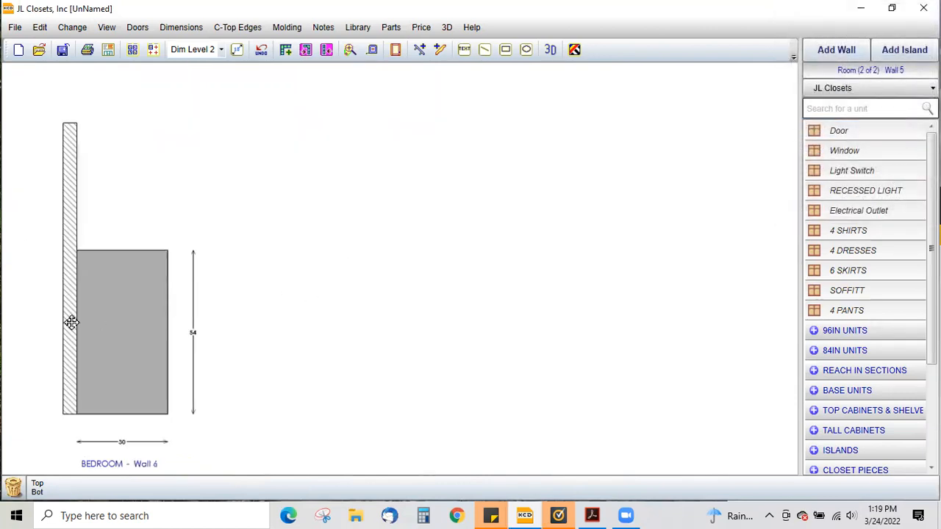
{"action": "left_click", "coordinate": [72, 322]}
{"action": "left_click", "coordinate": [72, 126]}
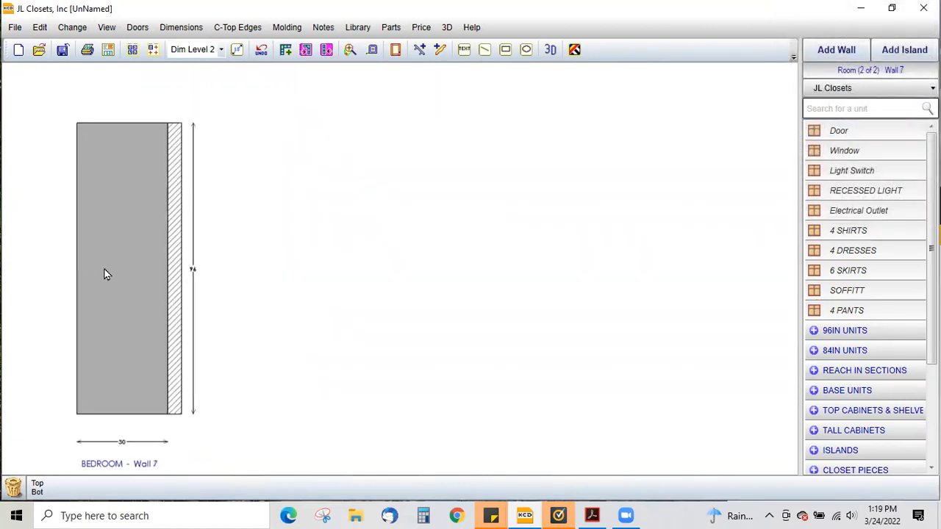
{"action": "key", "text": "f"}
{"action": "left_click", "coordinate": [184, 113]}
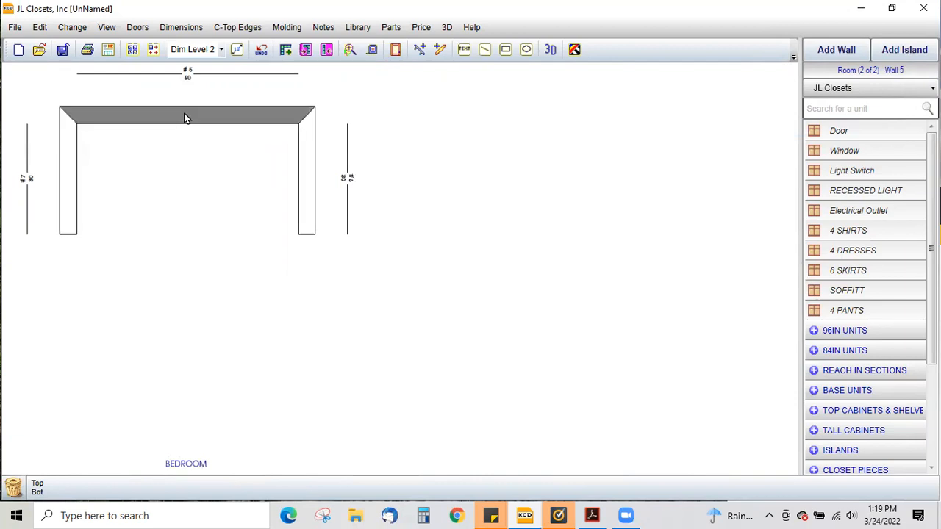
{"action": "key", "text": "e"}
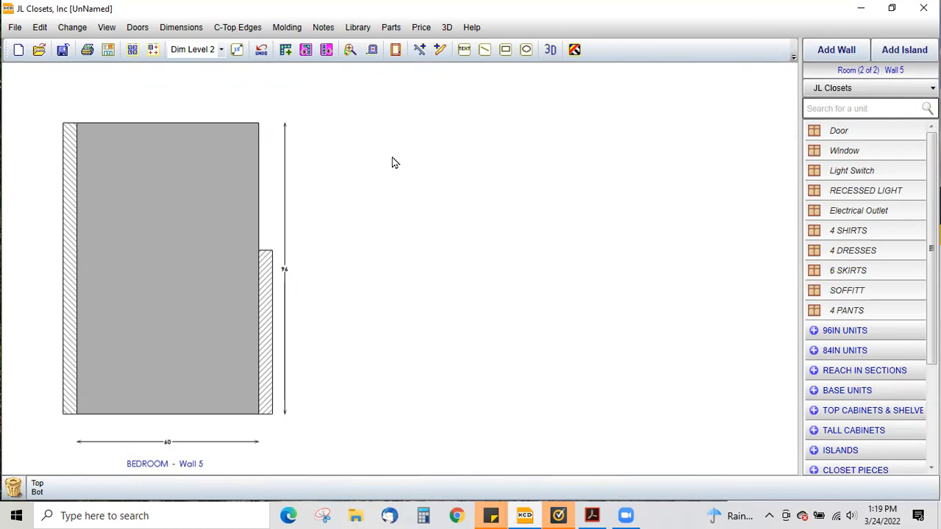
{"action": "left_click", "coordinate": [833, 110]}
{"action": "type", "text": "CE"}
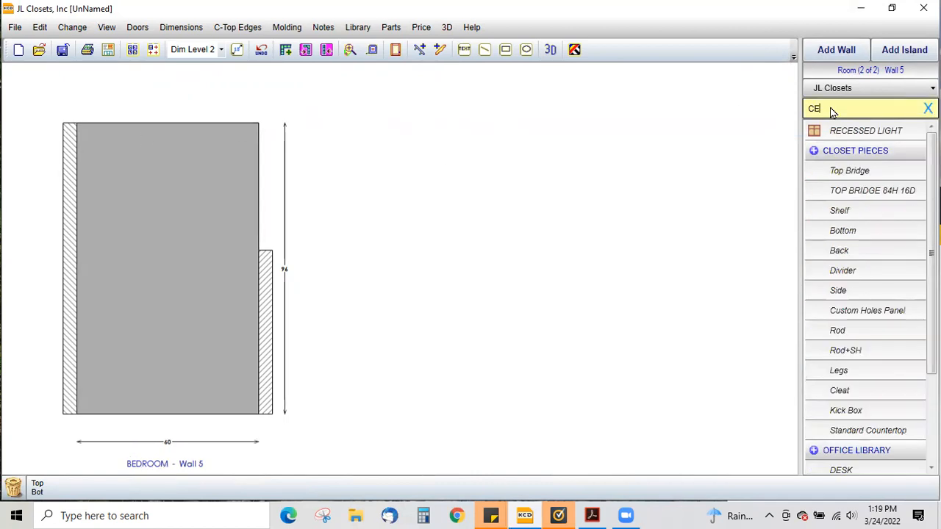
{"action": "type", "text": "IL"}
- Switch the unit library to Accessories, search for CEIL and pick the Ceiling unit
{"action": "left_click", "coordinate": [825, 92]}
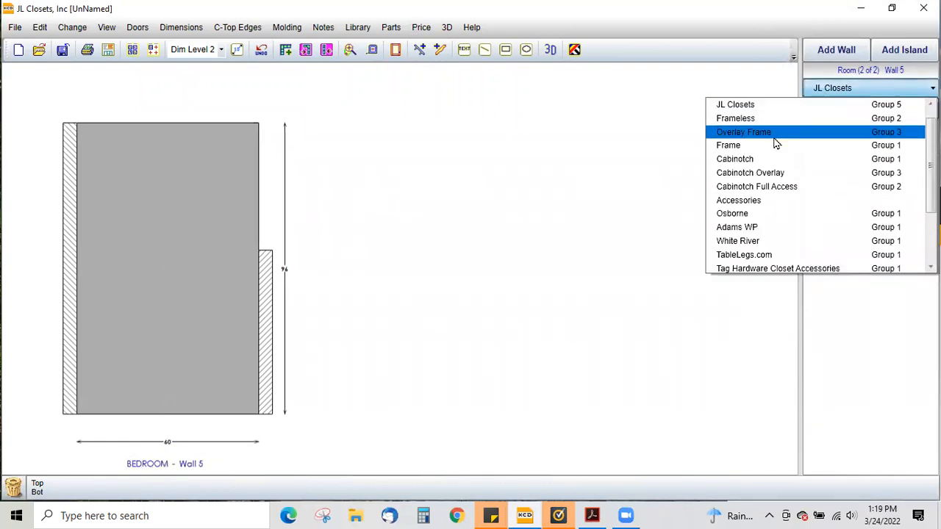
{"action": "left_click", "coordinate": [765, 201]}
{"action": "left_click", "coordinate": [832, 110]}
{"action": "type", "text": "CE"}
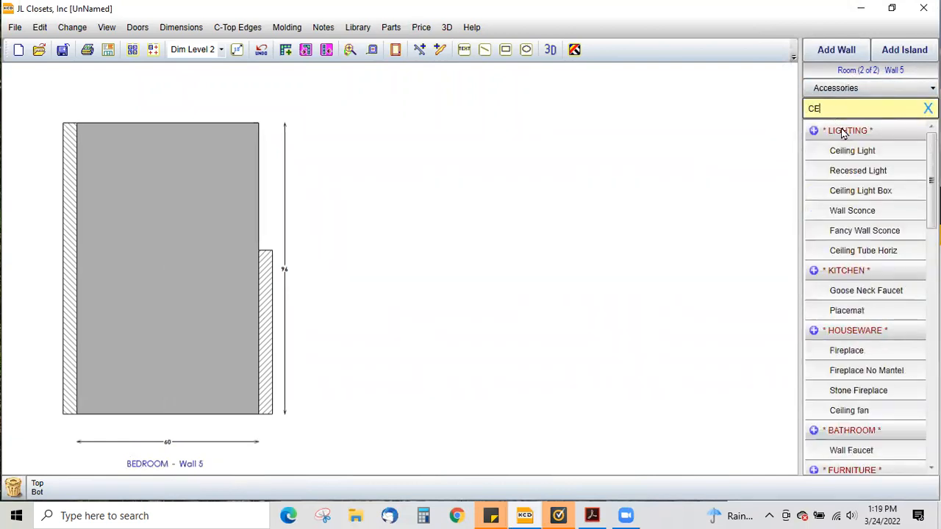
{"action": "type", "text": "IL"}
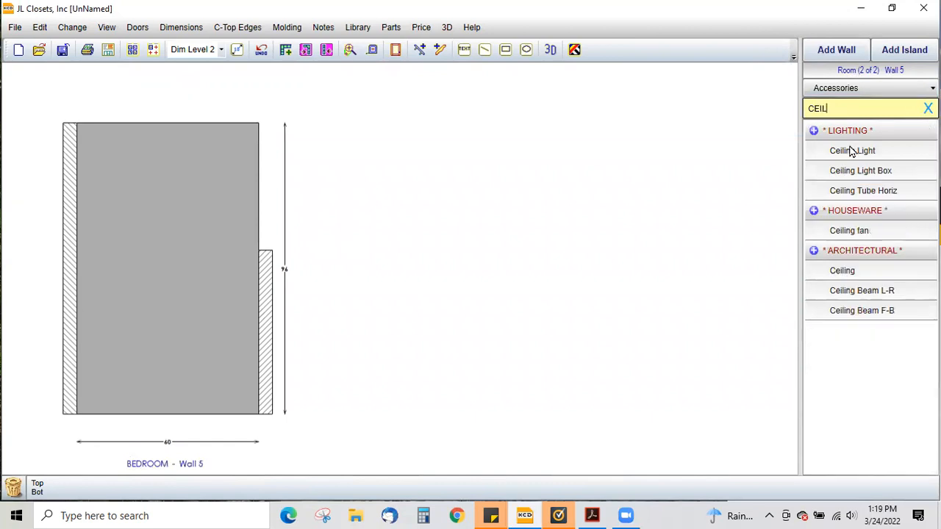
{"action": "left_click", "coordinate": [850, 275]}
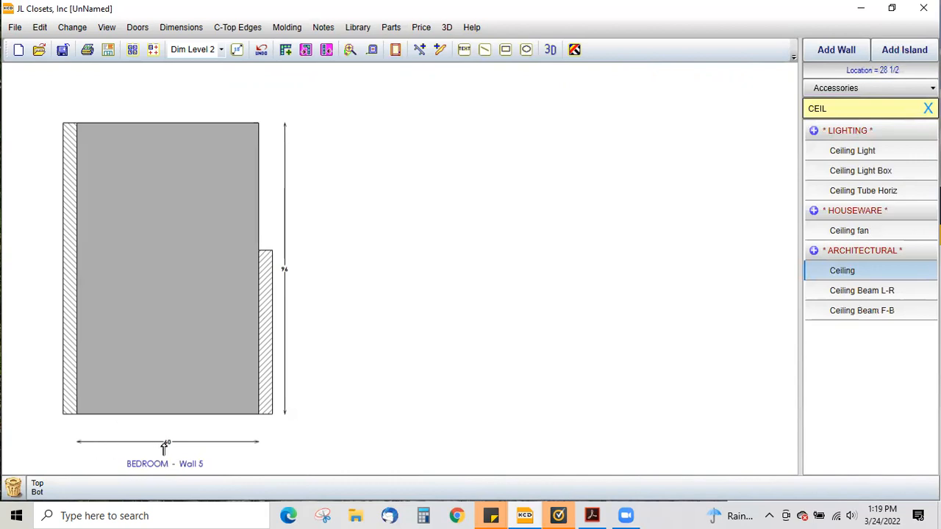
- Place the Ceiling across the back wall elevation with right height 54 and depth 3
{"action": "left_click", "coordinate": [92, 189]}
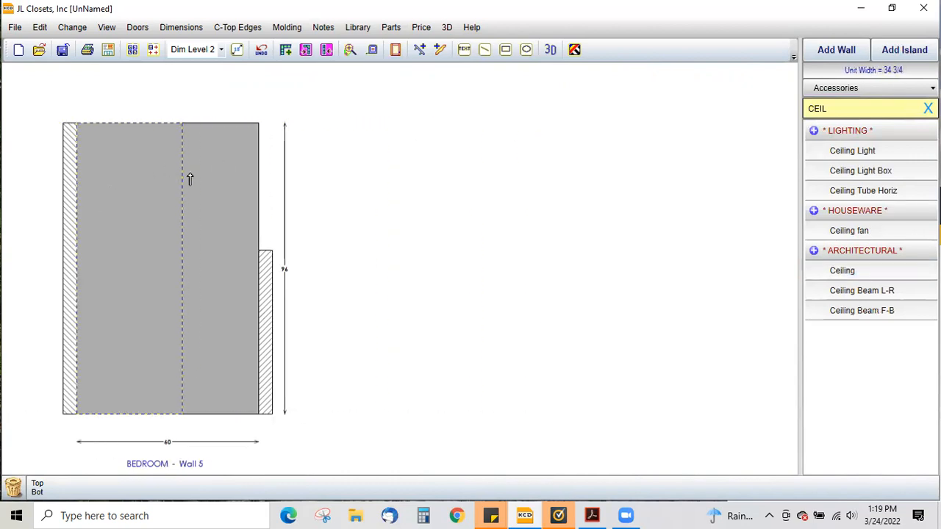
{"action": "left_click", "coordinate": [259, 194]}
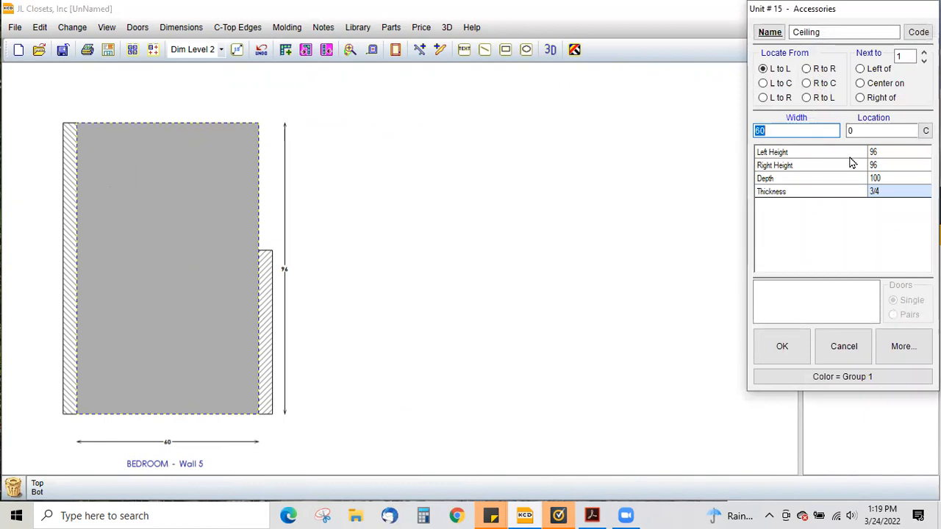
{"action": "left_click", "coordinate": [778, 153]}
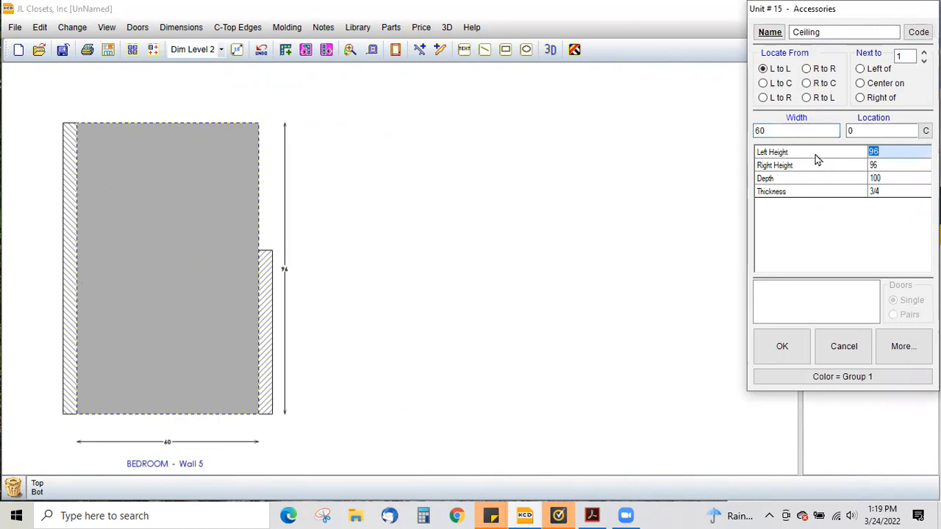
{"action": "left_click", "coordinate": [888, 168]}
{"action": "type", "text": "54"}
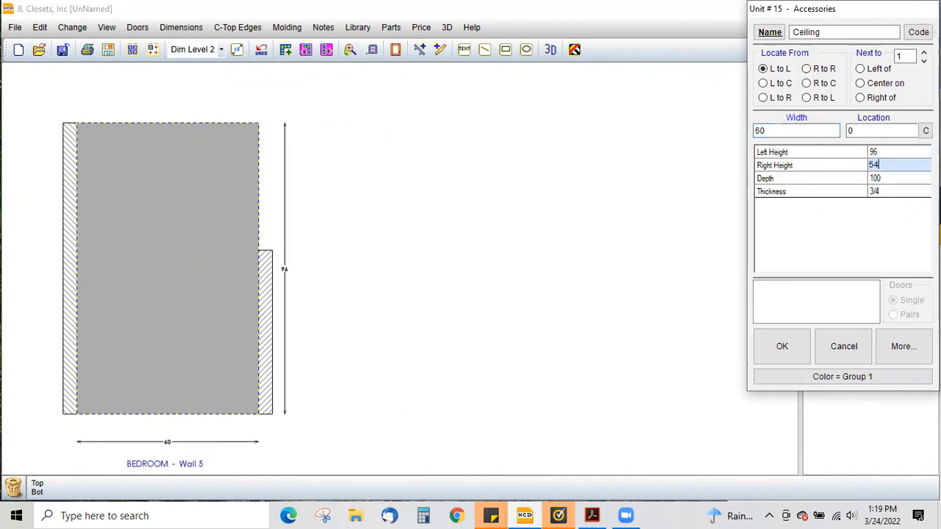
{"action": "left_click", "coordinate": [892, 181]}
{"action": "type", "text": "30"}
{"action": "left_click", "coordinate": [785, 349]}
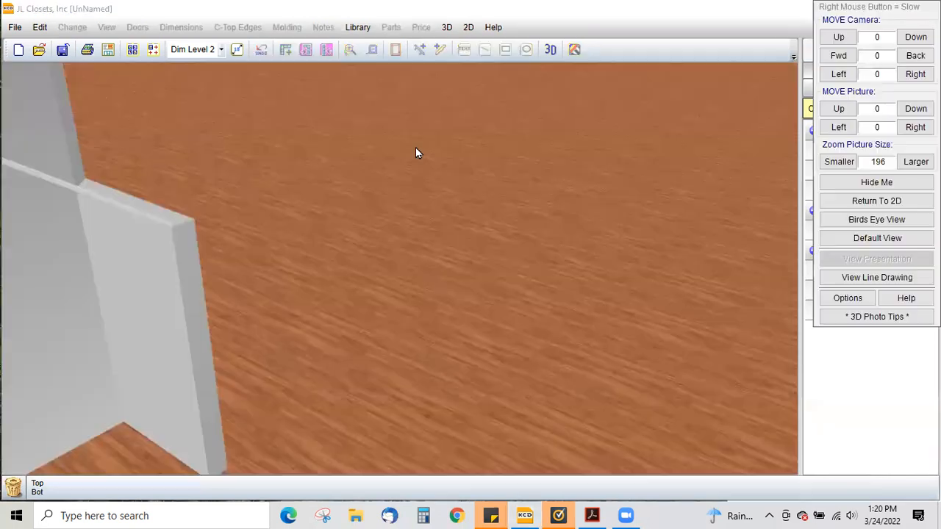
- Inspect the back wall and sloped ceiling in the 3D view, then return to 2D
{"action": "left_click_drag", "start_coordinate": [316, 259], "coordinate": [382, 134]}
{"action": "left_click_drag", "start_coordinate": [396, 193], "coordinate": [394, 274]}
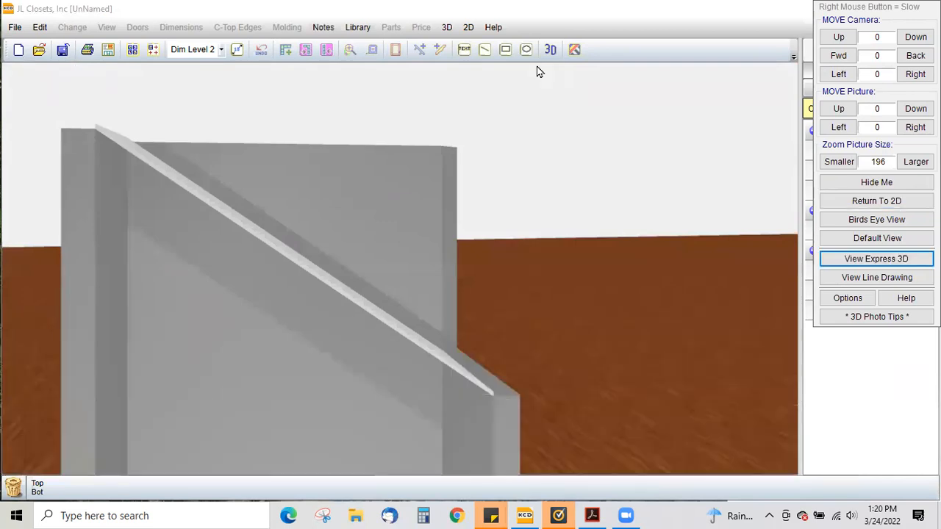
{"action": "left_click", "coordinate": [468, 30]}
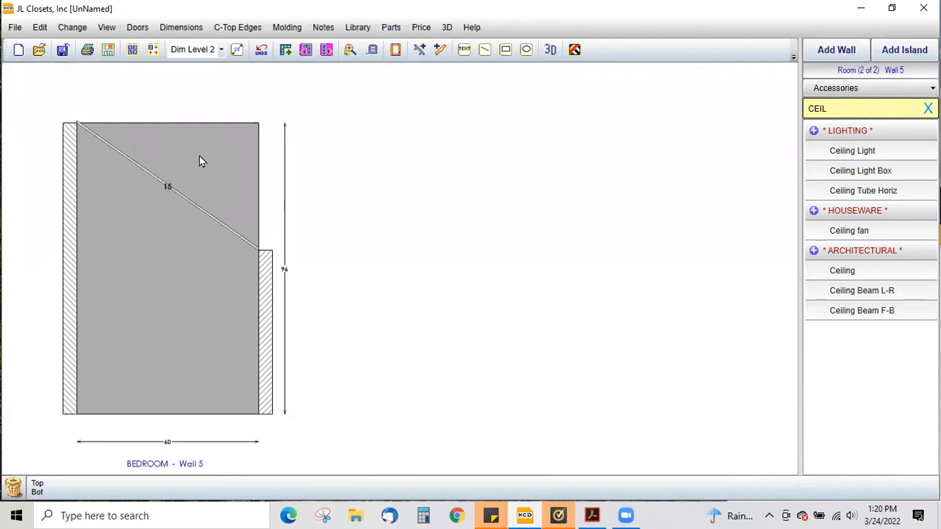
- Edit the back wall's shape, lowering its top-right corner point to Y 54
{"action": "double_click", "coordinate": [212, 148]}
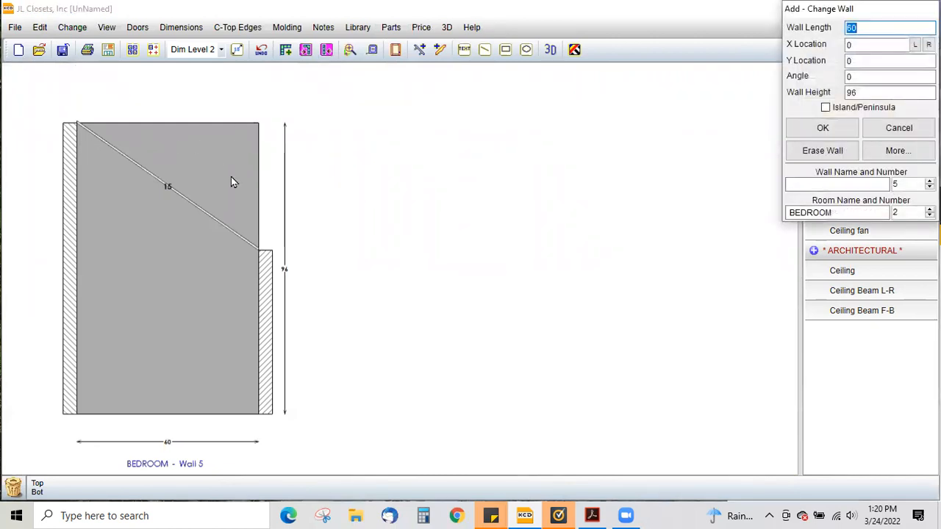
{"action": "left_click", "coordinate": [883, 153]}
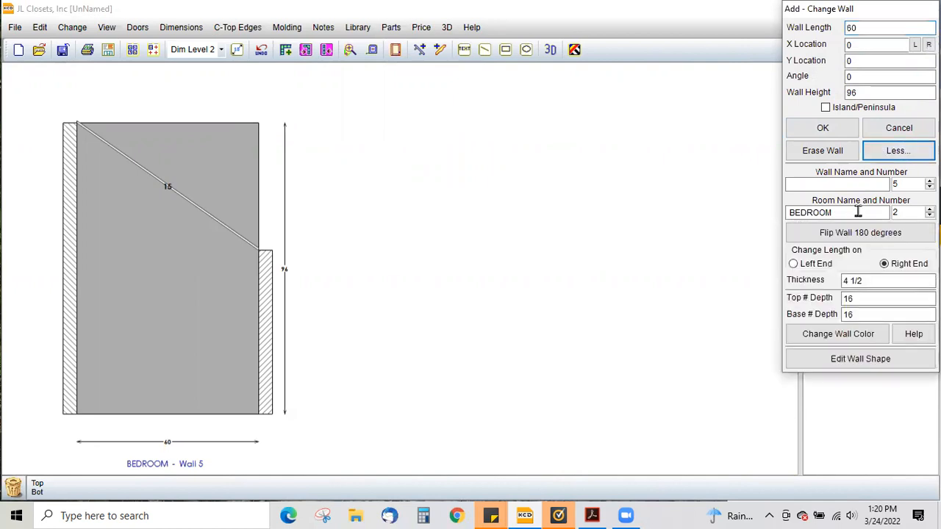
{"action": "left_click", "coordinate": [851, 366]}
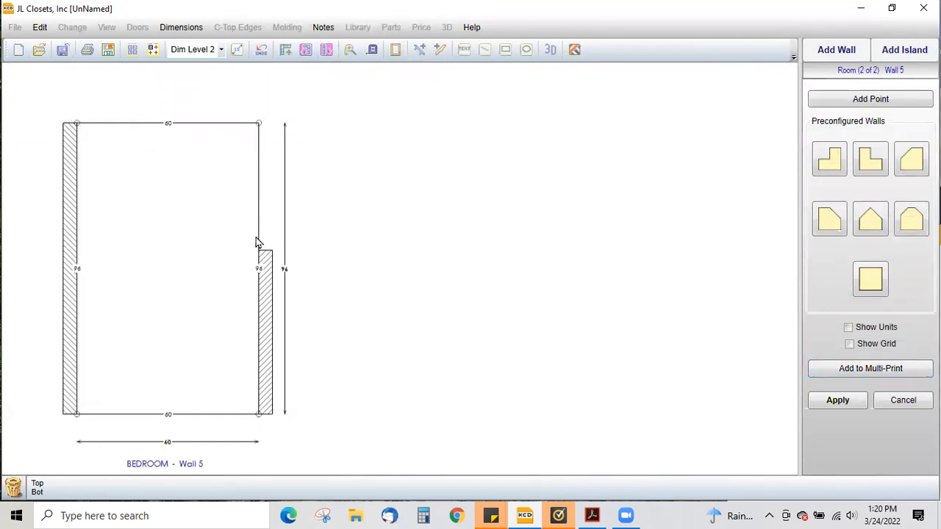
{"action": "left_click_drag", "start_coordinate": [259, 125], "coordinate": [258, 253]}
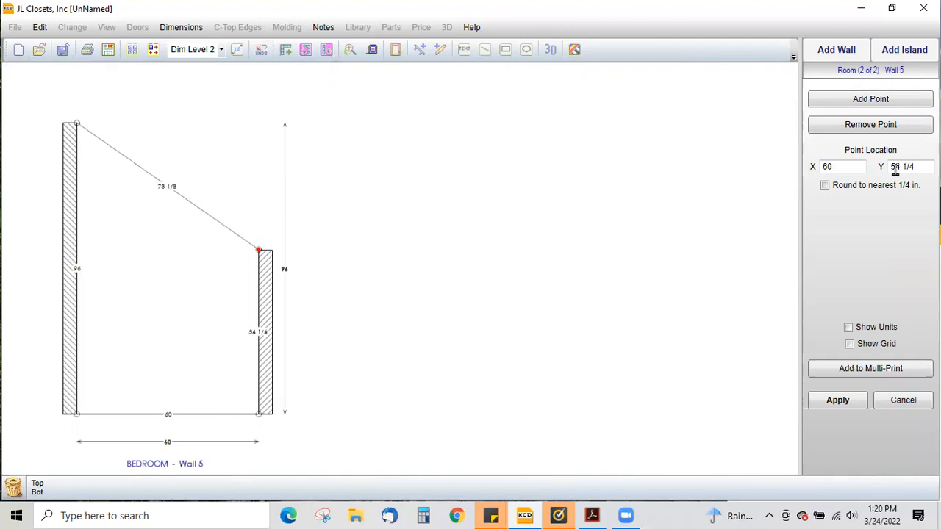
{"action": "left_click_drag", "start_coordinate": [914, 168], "coordinate": [886, 171]}
{"action": "type", "text": "54"}
{"action": "left_click", "coordinate": [839, 401]}
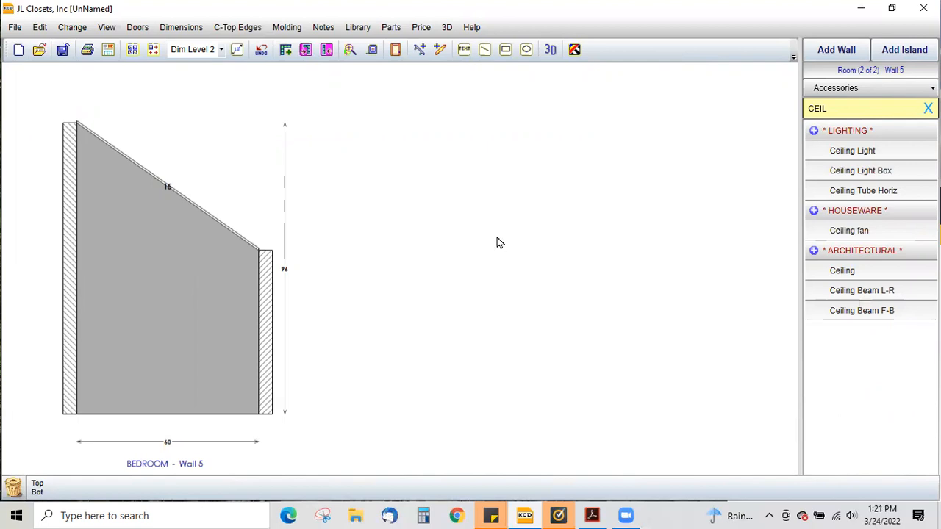
- Inspect the reshaped back wall in 3D, then return to the floor plan
{"action": "left_click", "coordinate": [549, 49]}
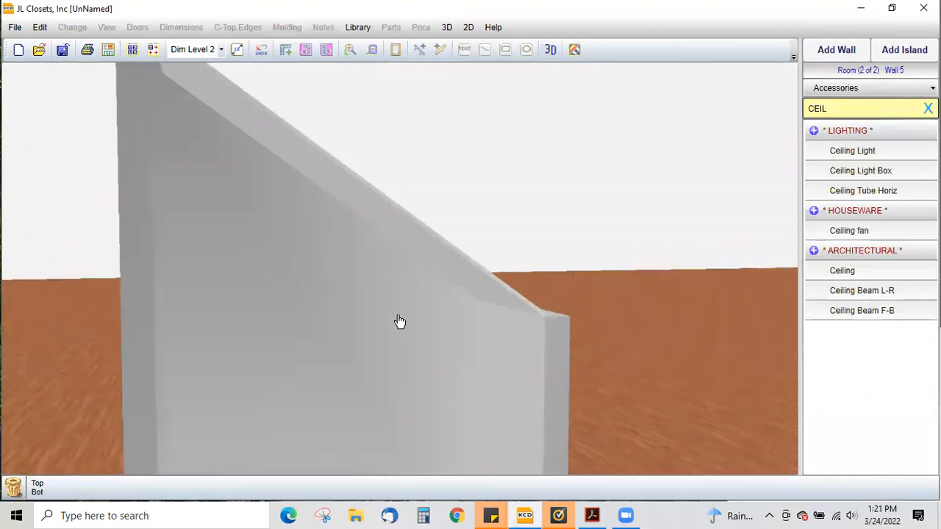
{"action": "left_click_drag", "start_coordinate": [381, 318], "coordinate": [416, 297]}
{"action": "scroll", "coordinate": [380, 316], "scroll_direction": "down", "scroll_amount": 3}
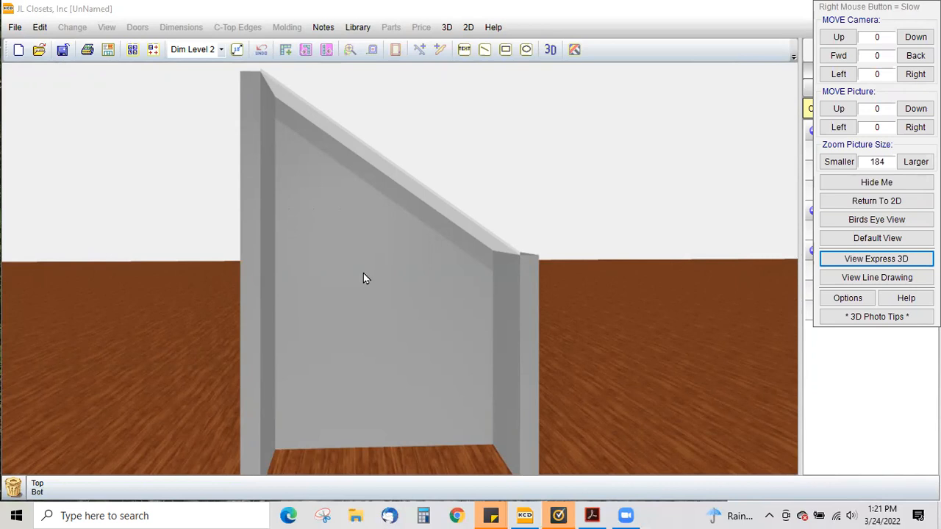
{"action": "left_click", "coordinate": [468, 27]}
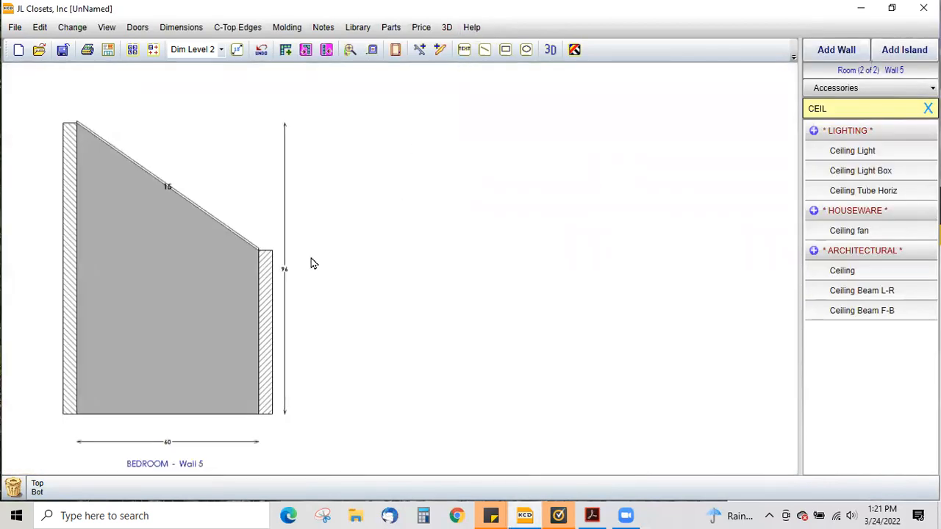
{"action": "double_click", "coordinate": [307, 257]}
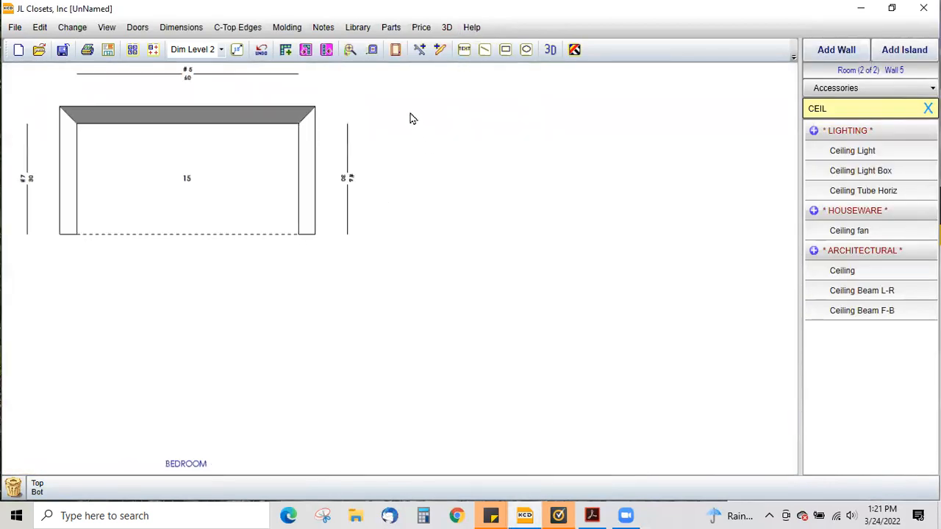
- Add a new room to the job named SOFFIT
{"action": "left_click", "coordinate": [286, 50]}
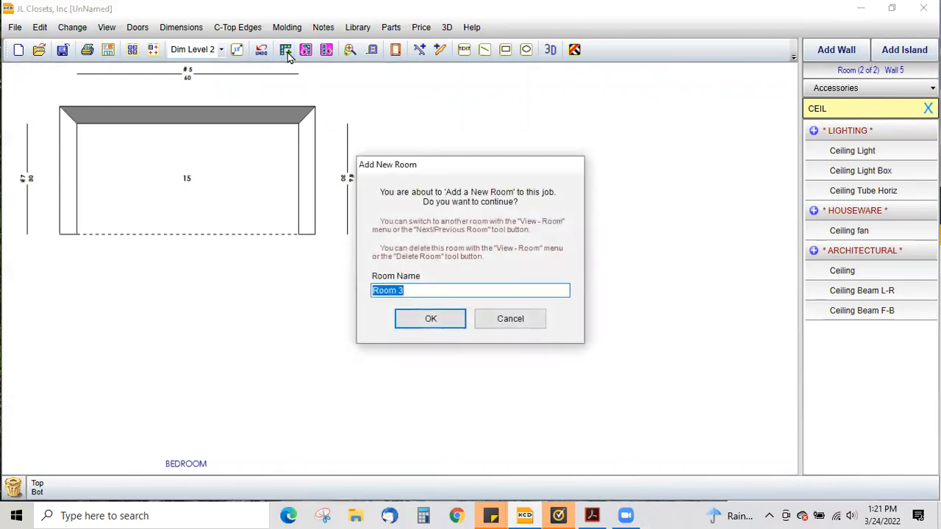
{"action": "type", "text": "SOFFITT"}
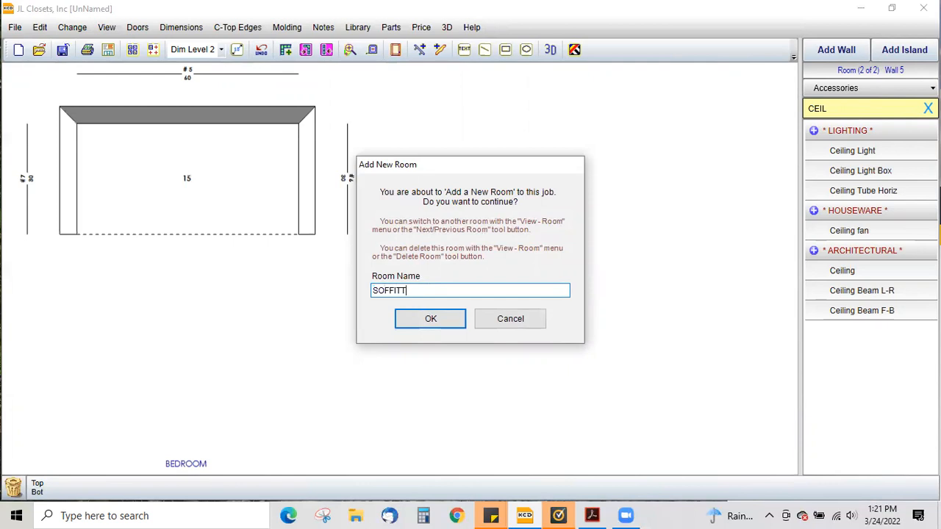
{"action": "key", "text": "BackSpace"}
{"action": "left_click", "coordinate": [429, 318]}
- Draw the room's first wall, 72 long, along the top
{"action": "left_click", "coordinate": [822, 54]}
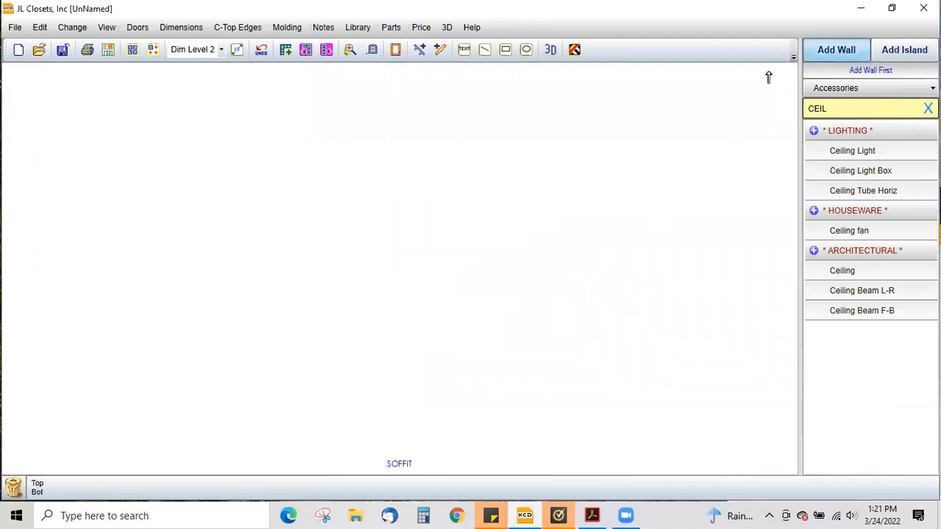
{"action": "left_click_drag", "start_coordinate": [78, 125], "coordinate": [351, 134]}
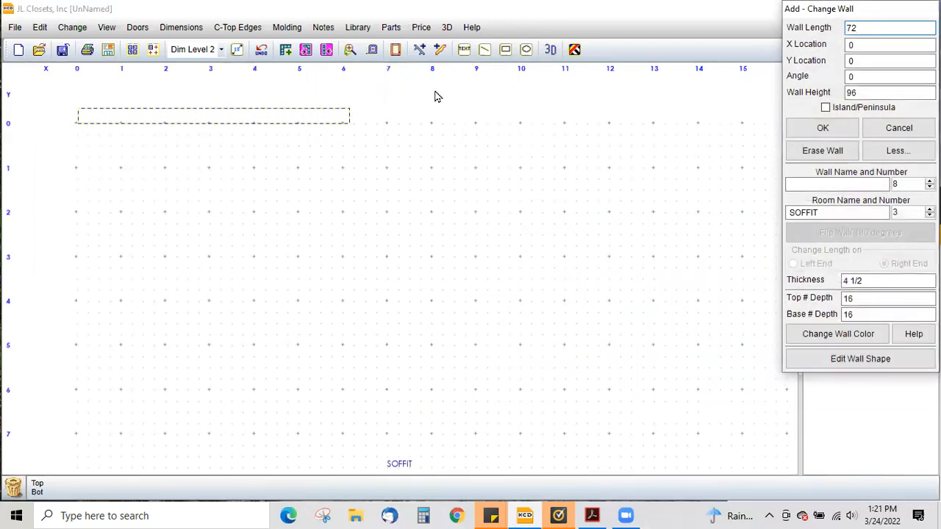
{"action": "left_click", "coordinate": [841, 128]}
- Add a second wall attached to the right end of the first, running down with length 80
{"action": "left_click", "coordinate": [832, 50]}
{"action": "left_click_drag", "start_coordinate": [345, 105], "coordinate": [330, 331]}
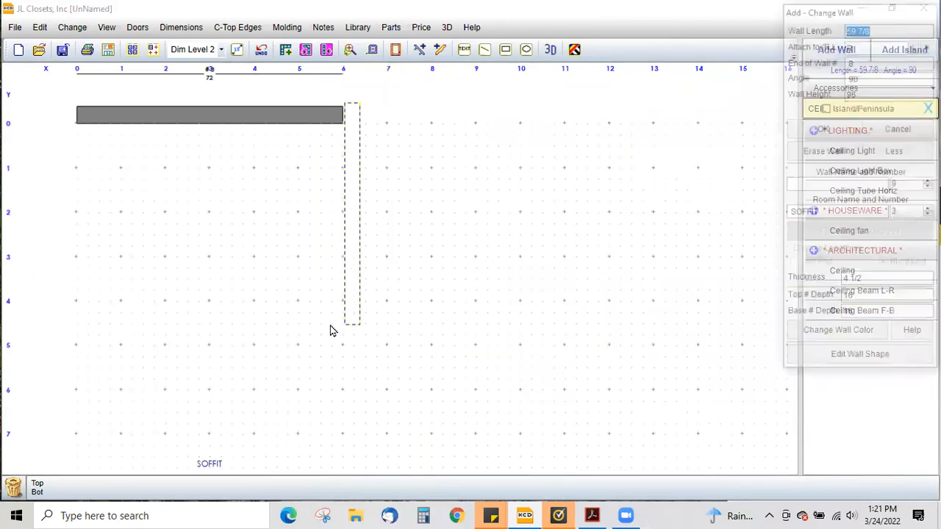
{"action": "type", "text": "80"}
{"action": "key", "text": "Tab"}
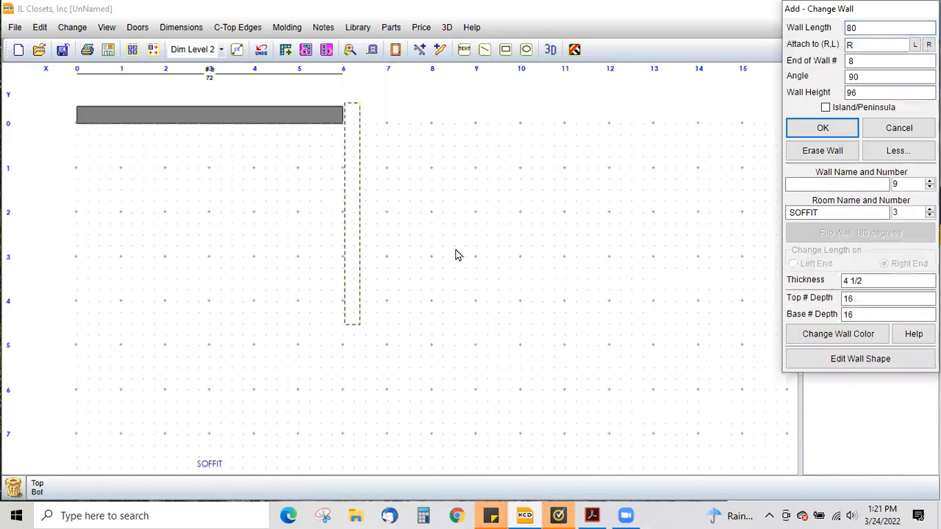
{"action": "left_click", "coordinate": [822, 128]}
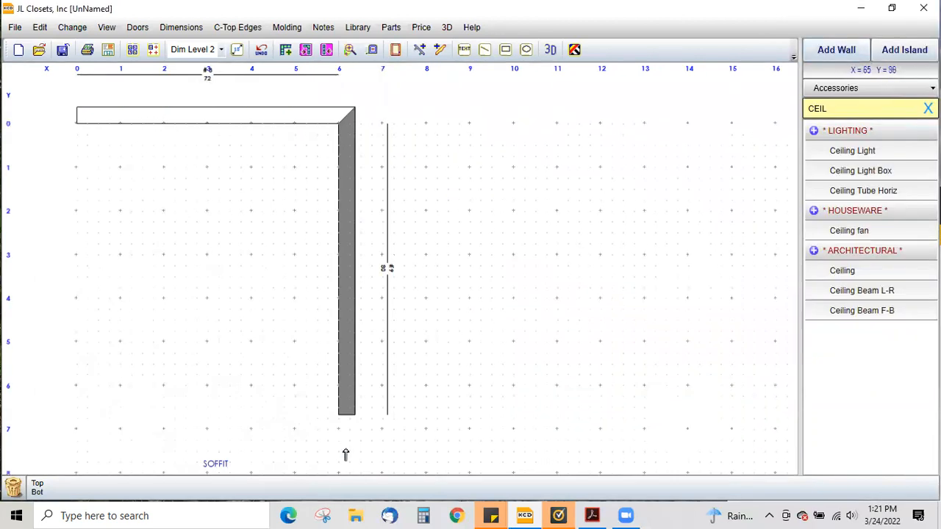
- Draw the bottom wall and the left wall to close the room
{"action": "left_click_drag", "start_coordinate": [352, 423], "coordinate": [95, 447]}
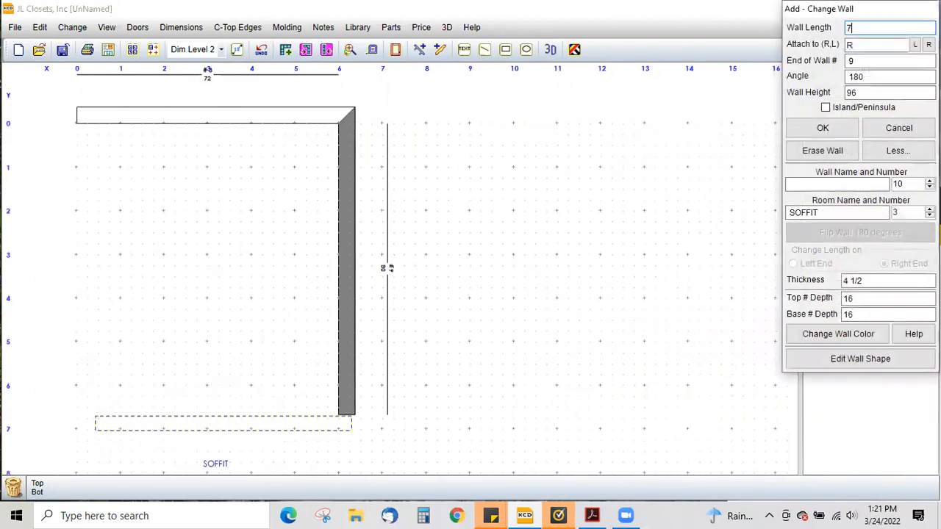
{"action": "key", "text": "Return"}
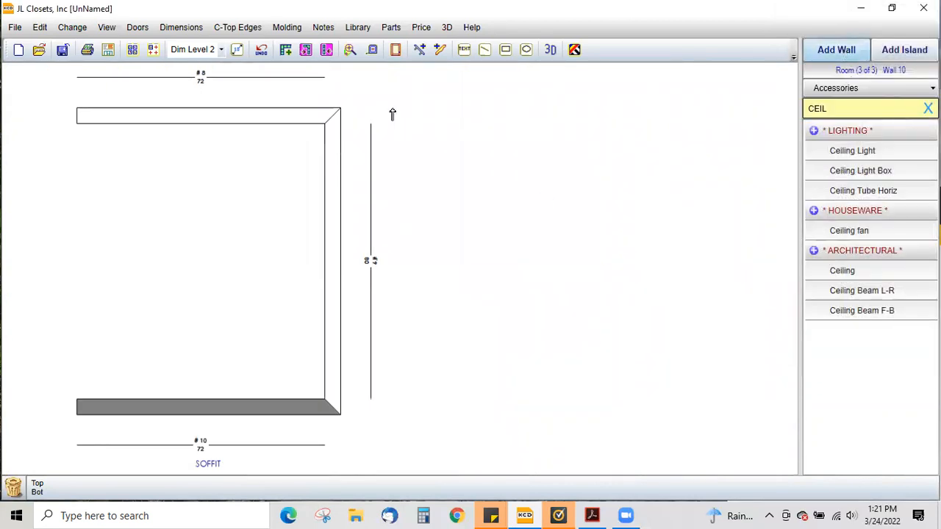
{"action": "left_click_drag", "start_coordinate": [71, 135], "coordinate": [76, 408]}
{"action": "key", "text": "Return"}
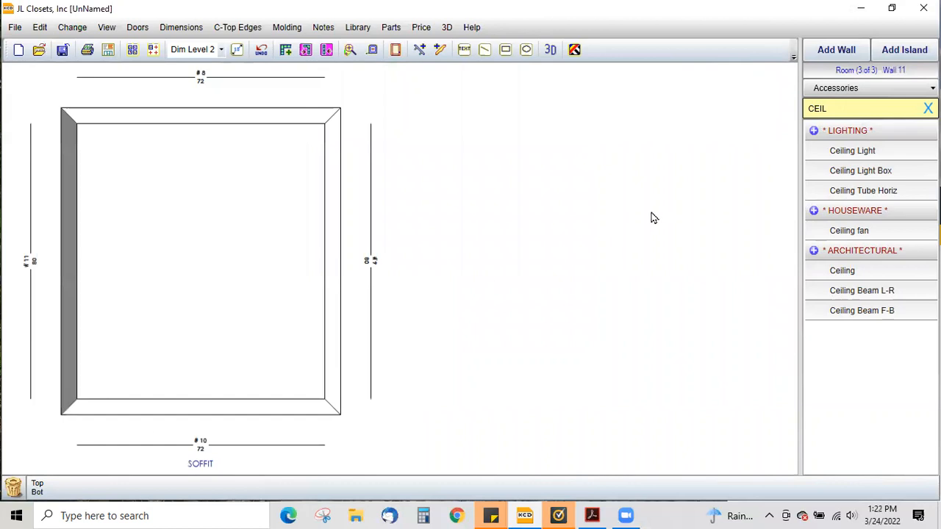
- Switch the unit catalog to JL Closets and place a Door on the bottom wall
{"action": "left_click", "coordinate": [864, 88]}
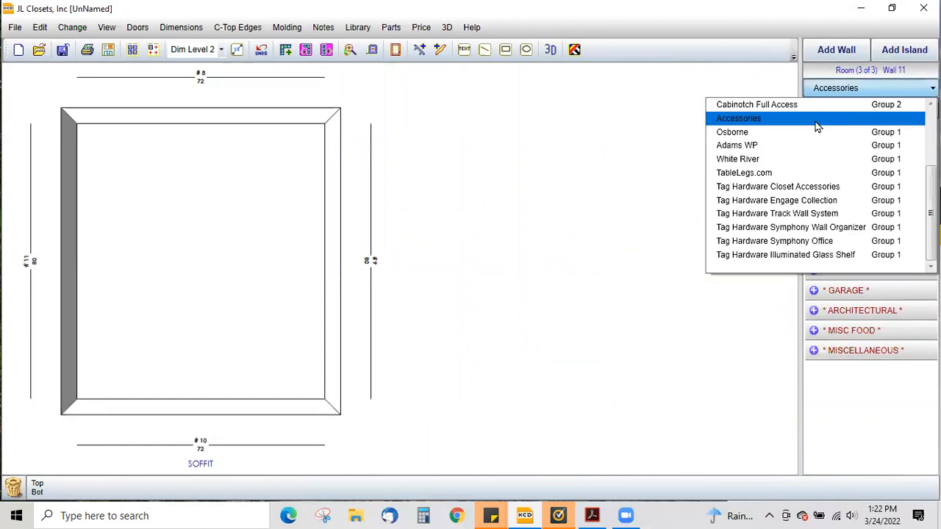
{"action": "scroll", "coordinate": [784, 139], "scroll_direction": "up", "scroll_amount": 3}
{"action": "left_click", "coordinate": [772, 122]}
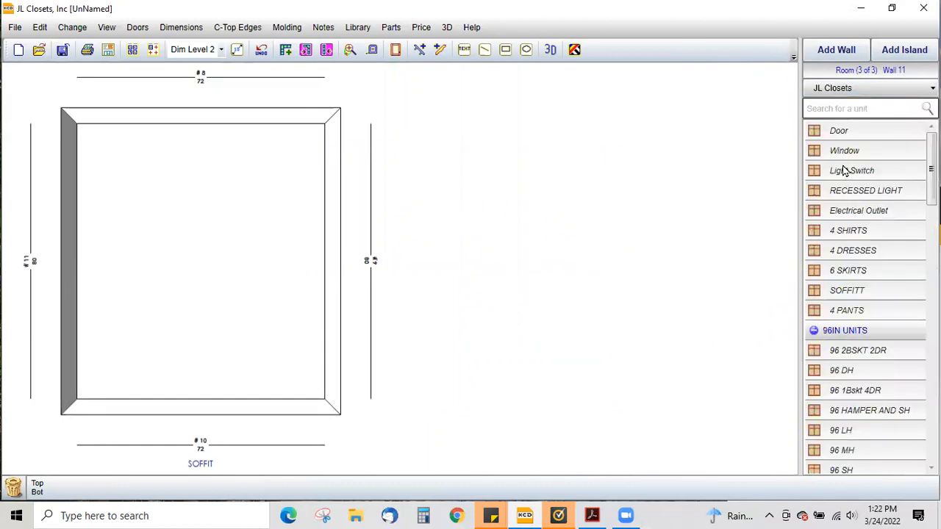
{"action": "left_click_drag", "start_coordinate": [843, 141], "coordinate": [248, 403]}
{"action": "left_click", "coordinate": [773, 200]}
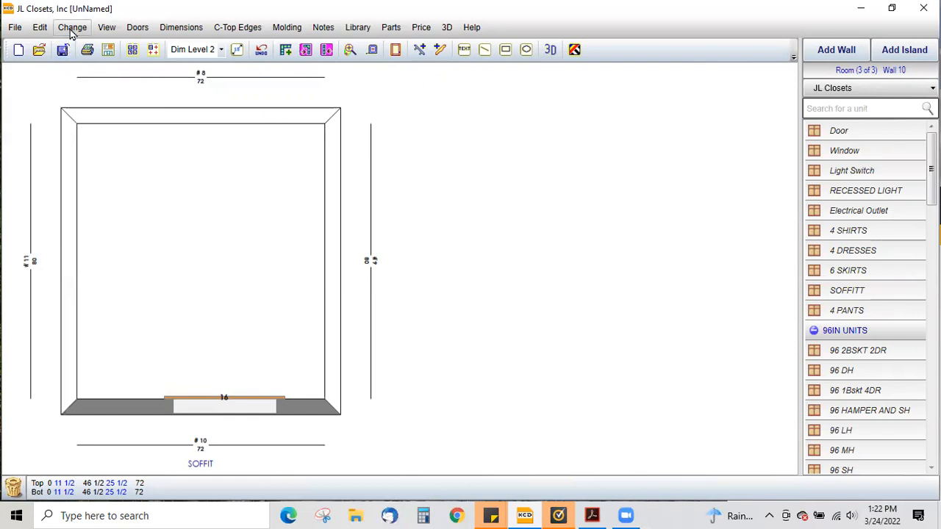
- Search for SOFFITT and place it on the right wall with width 72 at location 0
{"action": "left_click", "coordinate": [851, 111]}
{"action": "type", "text": "So"}
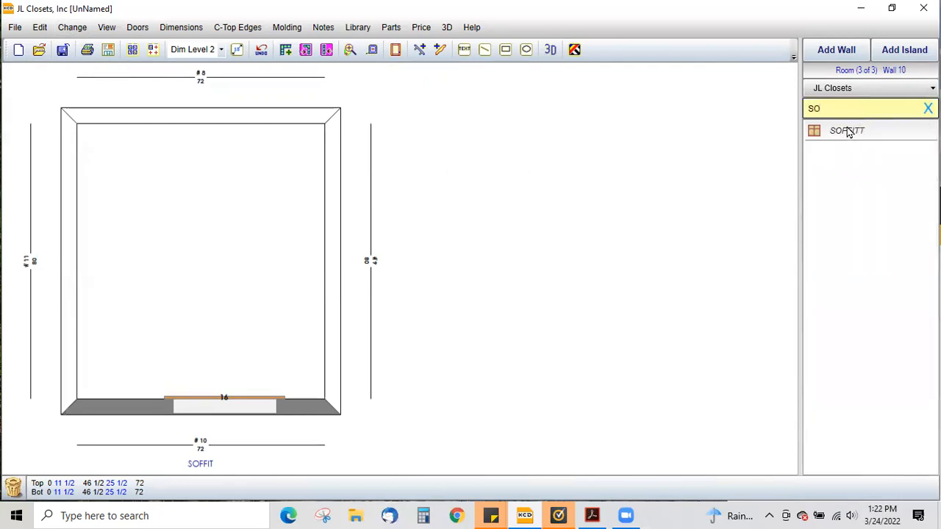
{"action": "type", "text": "F"}
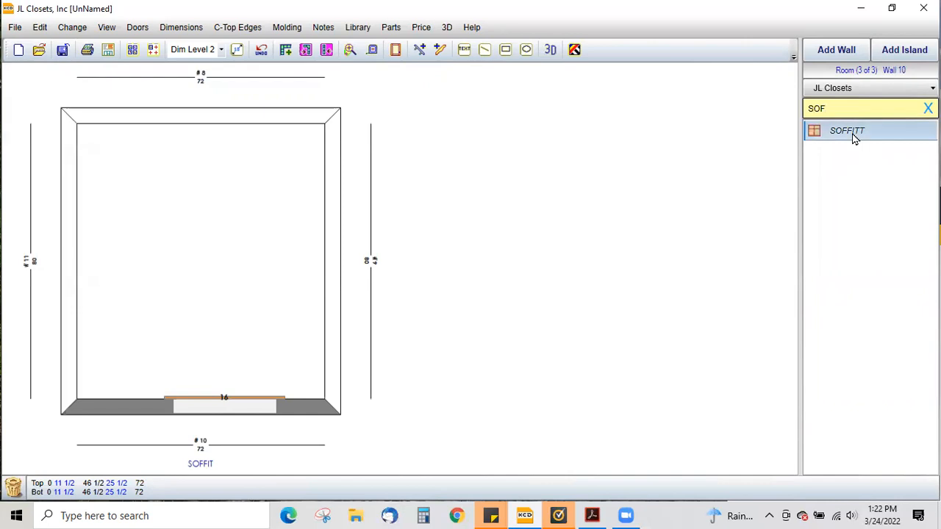
{"action": "left_click", "coordinate": [854, 139]}
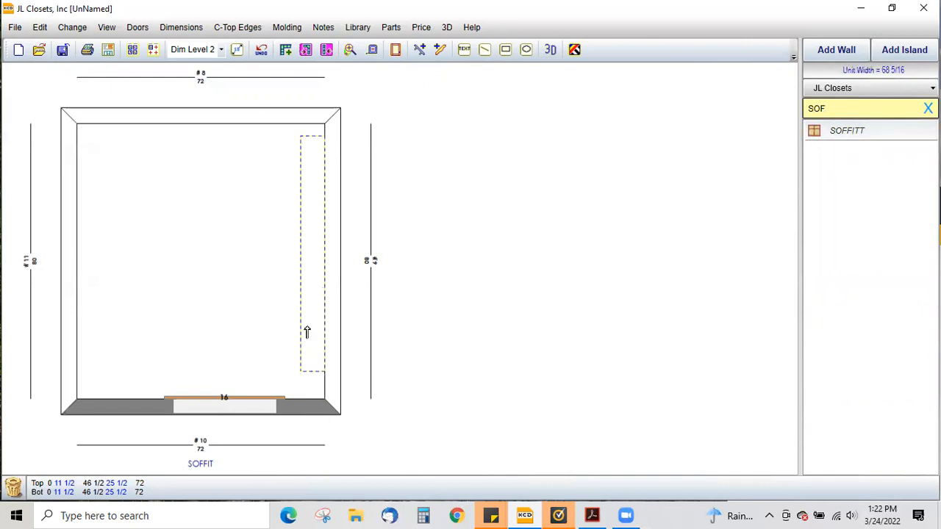
{"action": "left_click", "coordinate": [312, 313]}
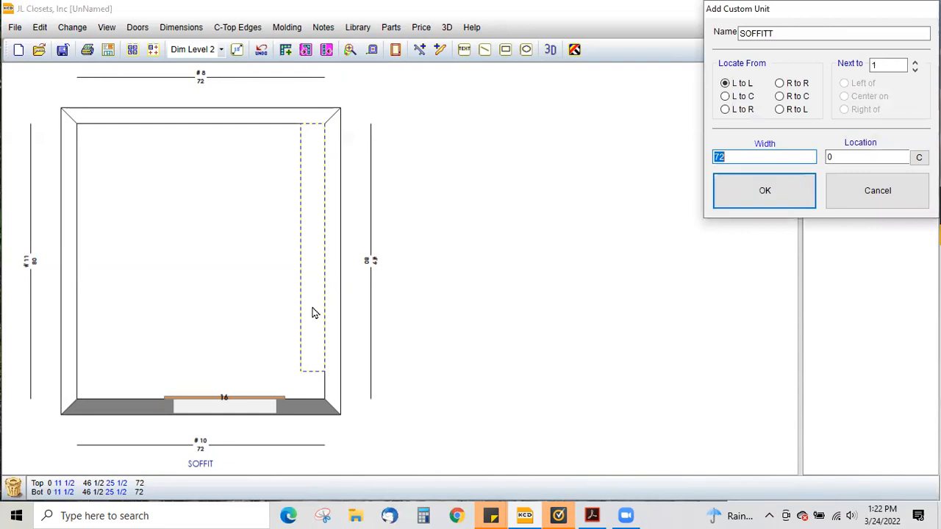
{"action": "left_click", "coordinate": [764, 190]}
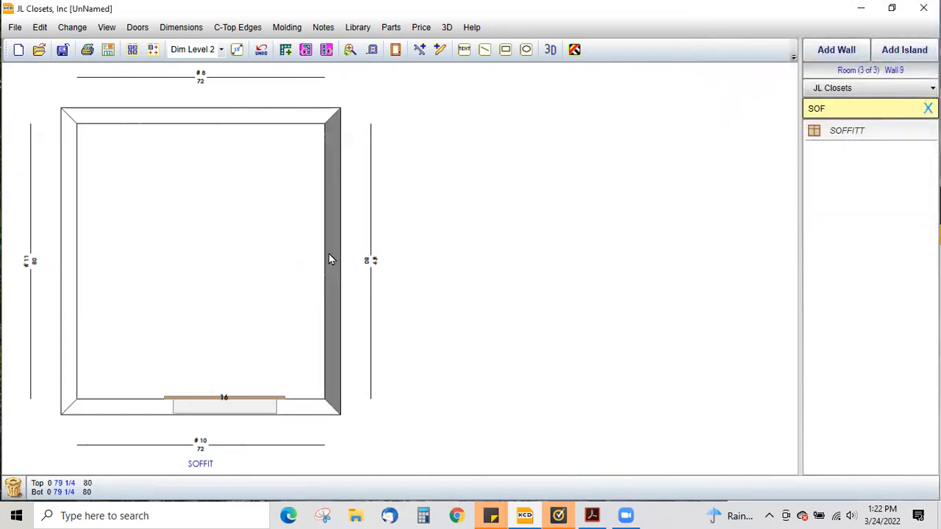
- Open the right wall elevation and set the SOFFITT's Off Floor to 85 and Depth to 16
{"action": "double_click", "coordinate": [327, 261]}
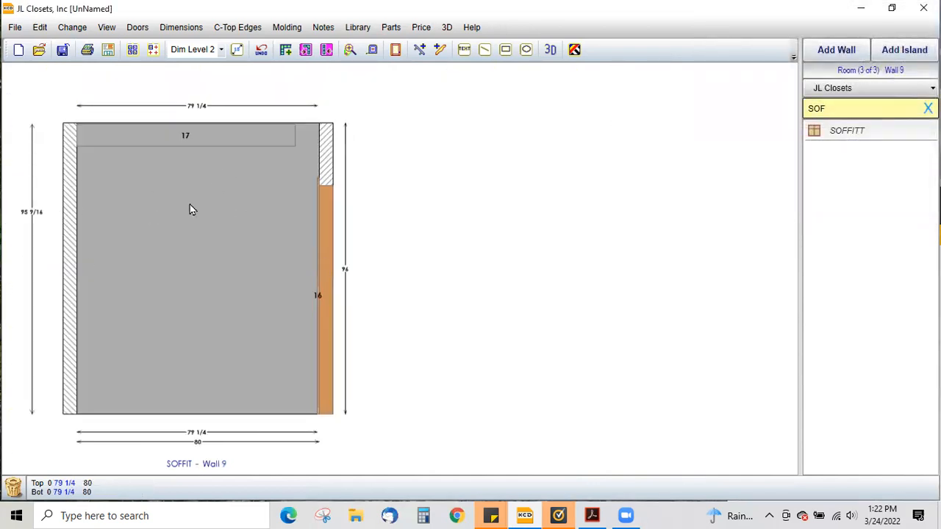
{"action": "double_click", "coordinate": [189, 140]}
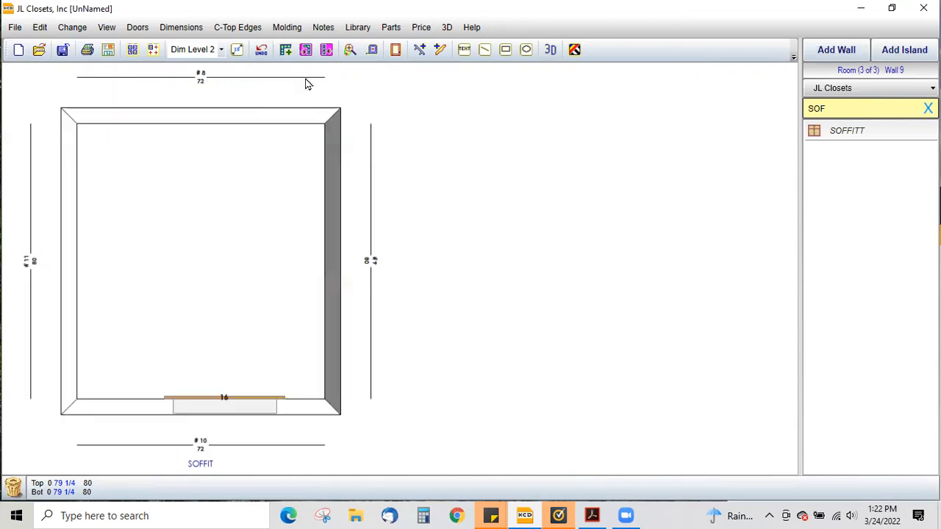
{"action": "right_click", "coordinate": [297, 358]}
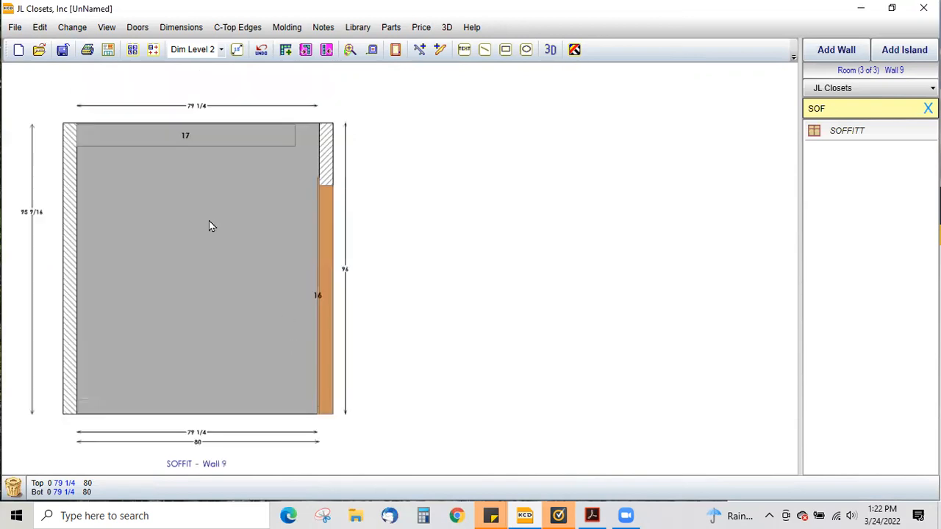
{"action": "double_click", "coordinate": [184, 137]}
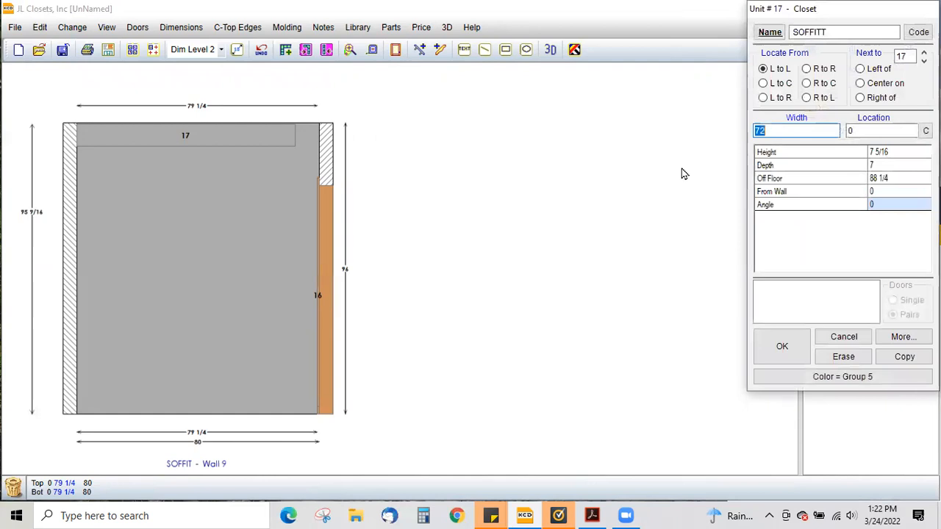
{"action": "left_click", "coordinate": [891, 180]}
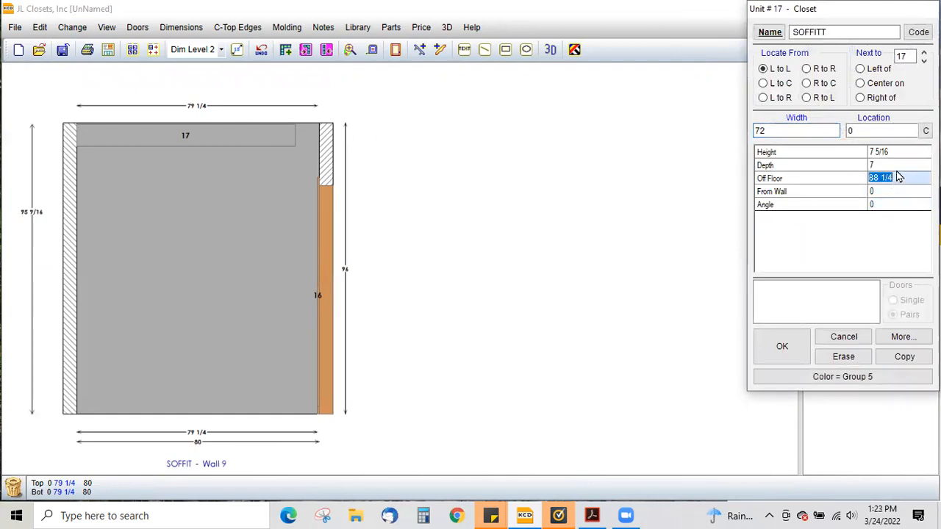
{"action": "type", "text": "85"}
{"action": "left_click", "coordinate": [903, 166]}
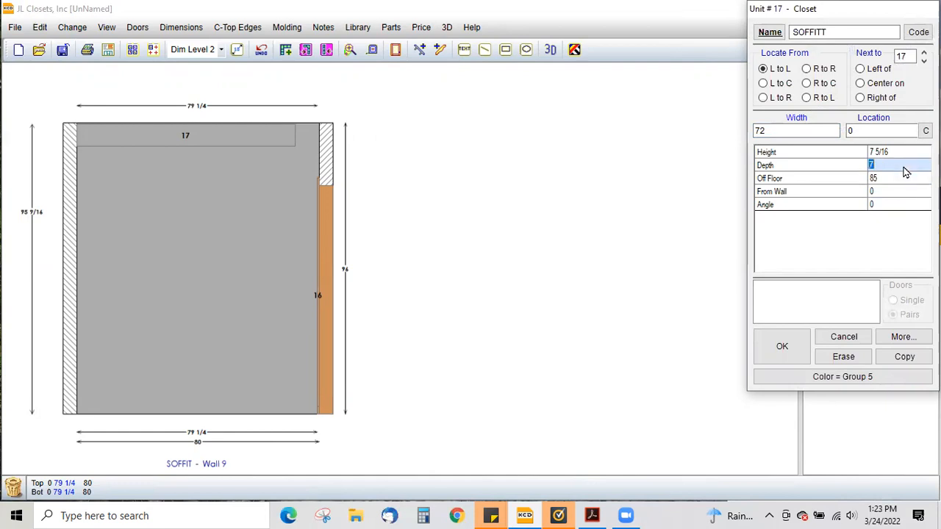
{"action": "type", "text": "16"}
{"action": "left_click", "coordinate": [906, 152]}
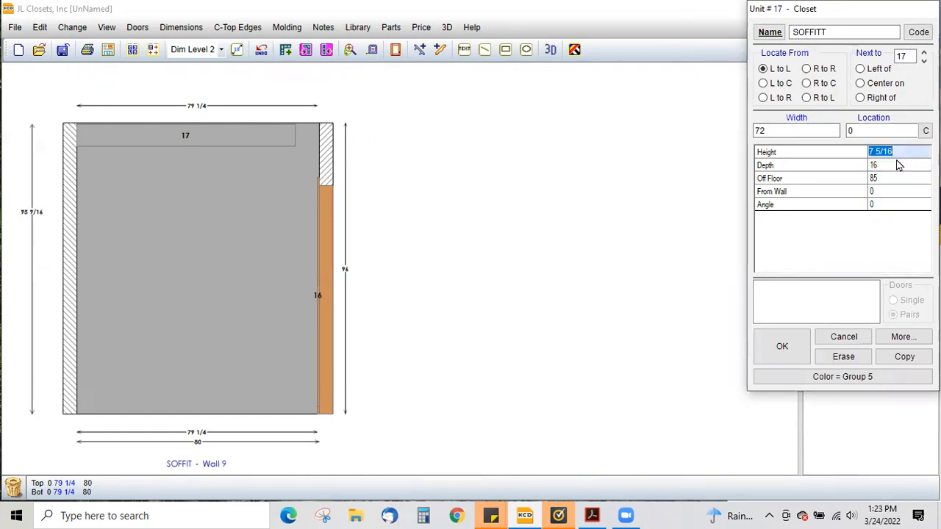
{"action": "left_click", "coordinate": [803, 341]}
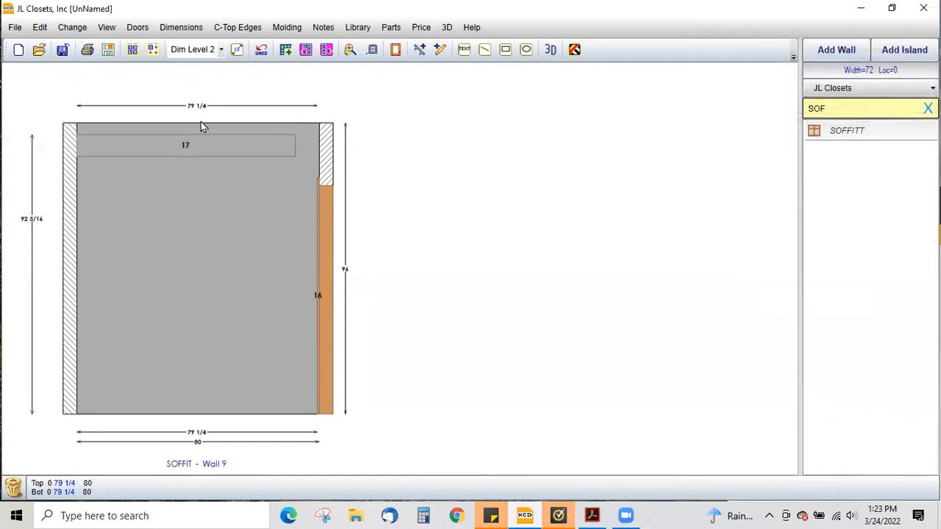
- Set the SOFFITT's height to 11, working out 96 minus 85 in the Calculator
{"action": "left_click", "coordinate": [372, 50]}
{"action": "left_click", "coordinate": [206, 155]}
{"action": "double_click", "coordinate": [190, 143]}
{"action": "left_click", "coordinate": [423, 515]}
{"action": "type", "text": "96"}
{"action": "key", "text": "minus"}
{"action": "type", "text": "85"}
{"action": "key", "text": "Return"}
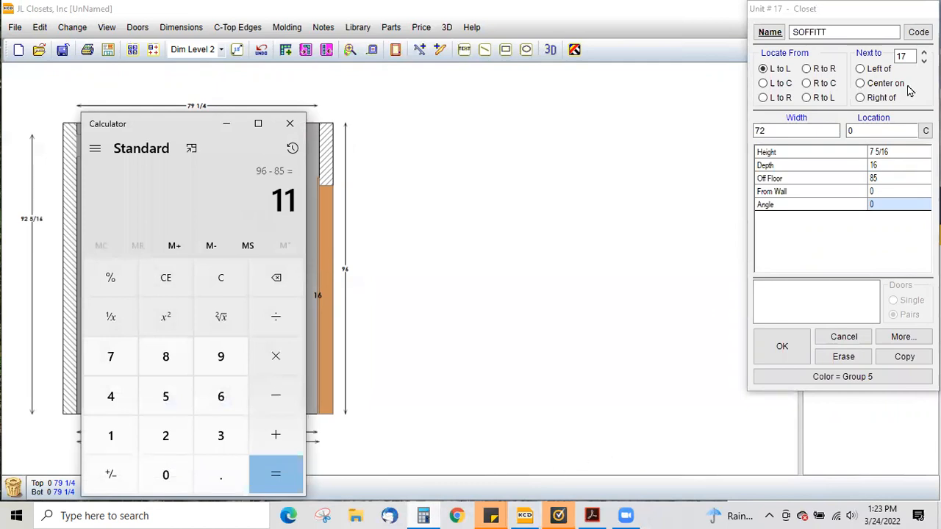
{"action": "left_click", "coordinate": [895, 153]}
{"action": "type", "text": "11"}
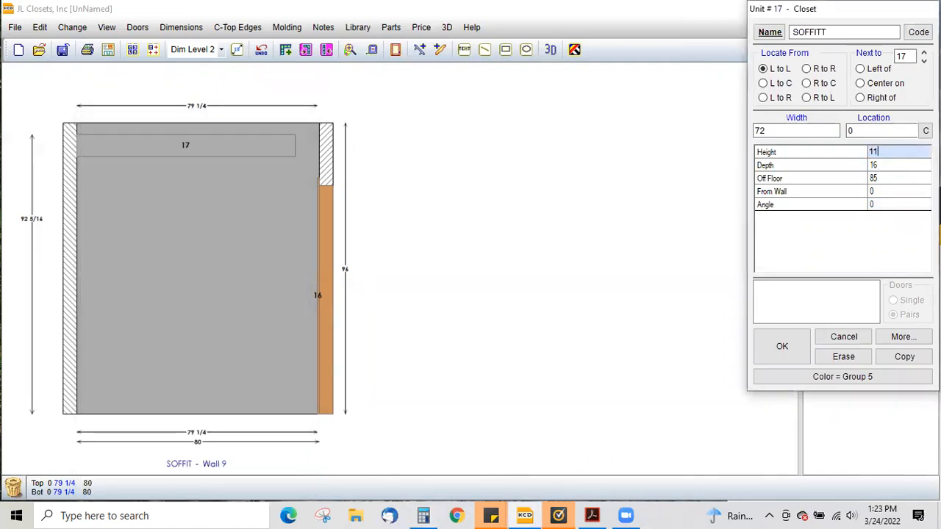
{"action": "key", "text": "Return"}
{"action": "left_click", "coordinate": [790, 356]}
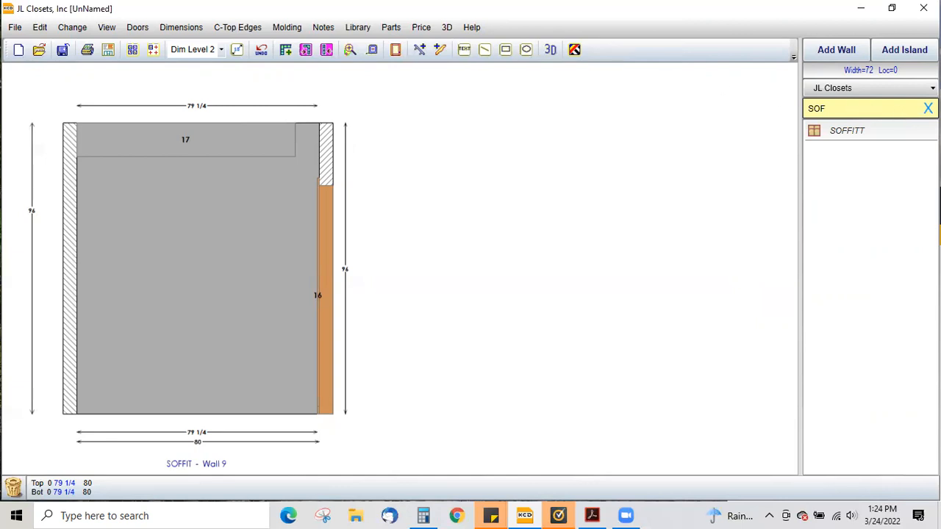
- Clear the search and place a 96 DH closet unit on the left wall's elevation
{"action": "left_click", "coordinate": [927, 109]}
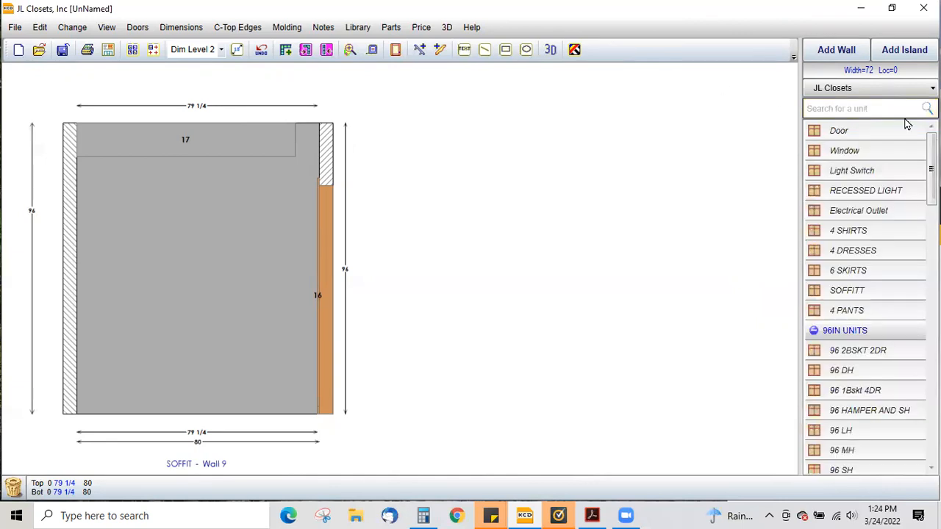
{"action": "left_click", "coordinate": [831, 379]}
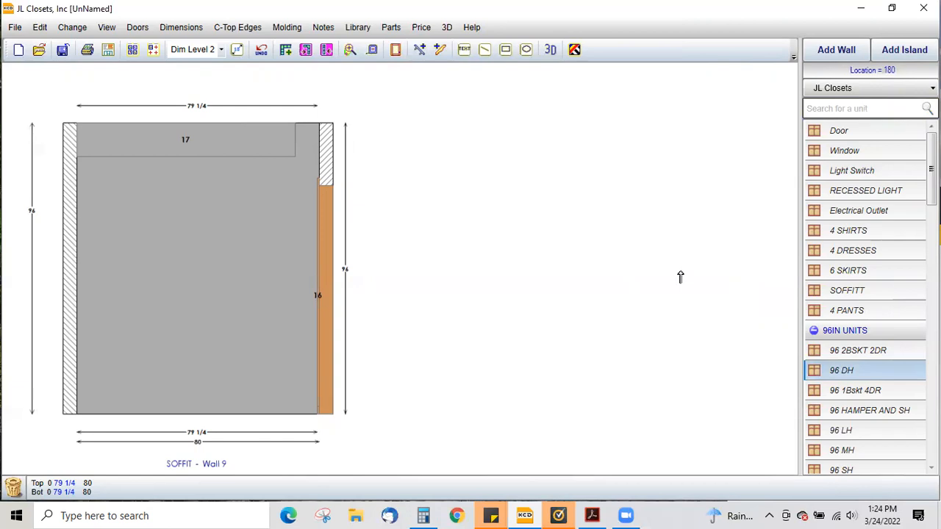
{"action": "left_click_drag", "start_coordinate": [716, 294], "coordinate": [795, 302]}
{"action": "left_click", "coordinate": [880, 196]}
{"action": "left_click", "coordinate": [66, 283]}
{"action": "left_click", "coordinate": [68, 285]}
{"action": "left_click", "coordinate": [847, 372]}
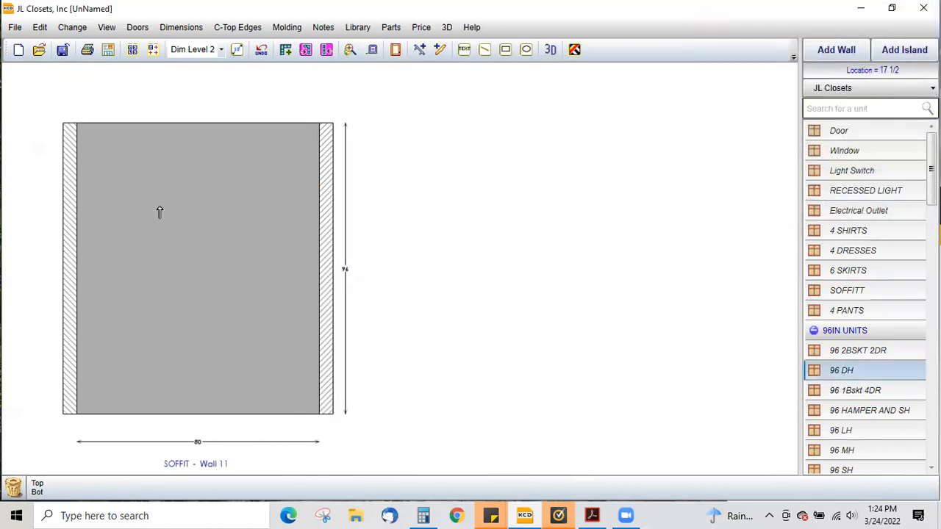
{"action": "left_click", "coordinate": [214, 224]}
{"action": "key", "text": "Return"}
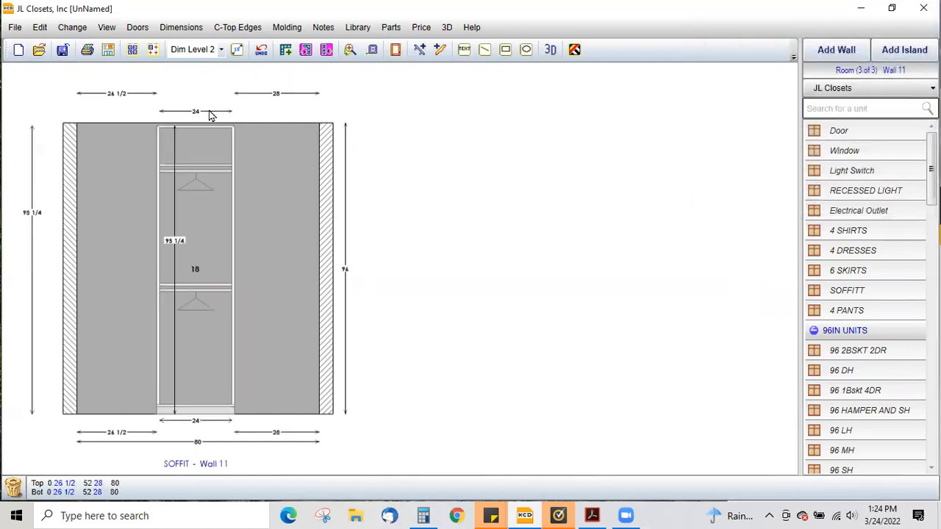
- Open the first 96 DH unit's properties and look up a panel height in the 32MM METRIC HEIGHTS PDF chart
{"action": "left_click", "coordinate": [195, 267]}
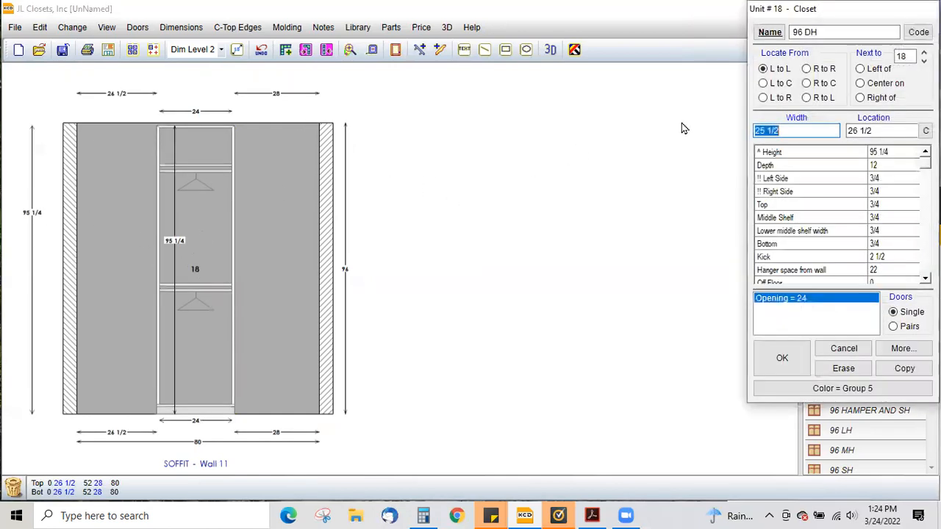
{"action": "left_click", "coordinate": [901, 156]}
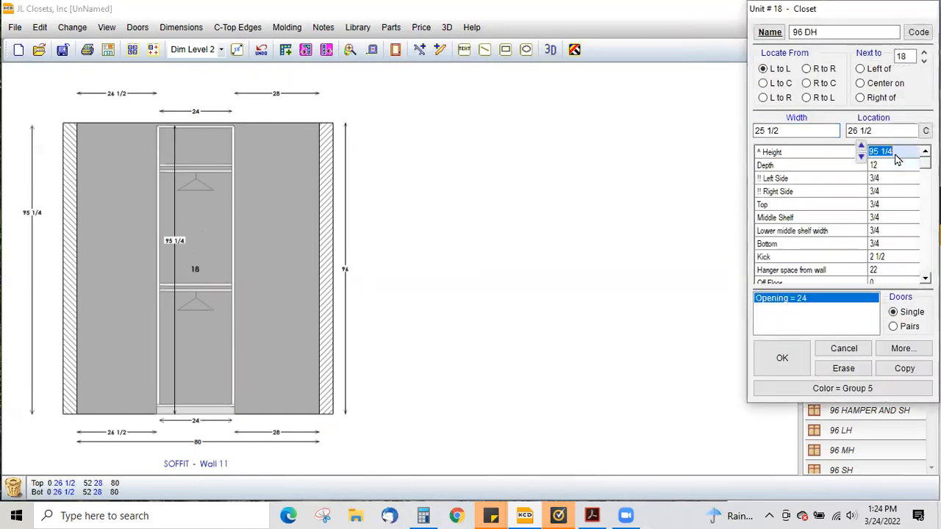
{"action": "left_click", "coordinate": [208, 516]}
{"action": "left_click", "coordinate": [133, 296]}
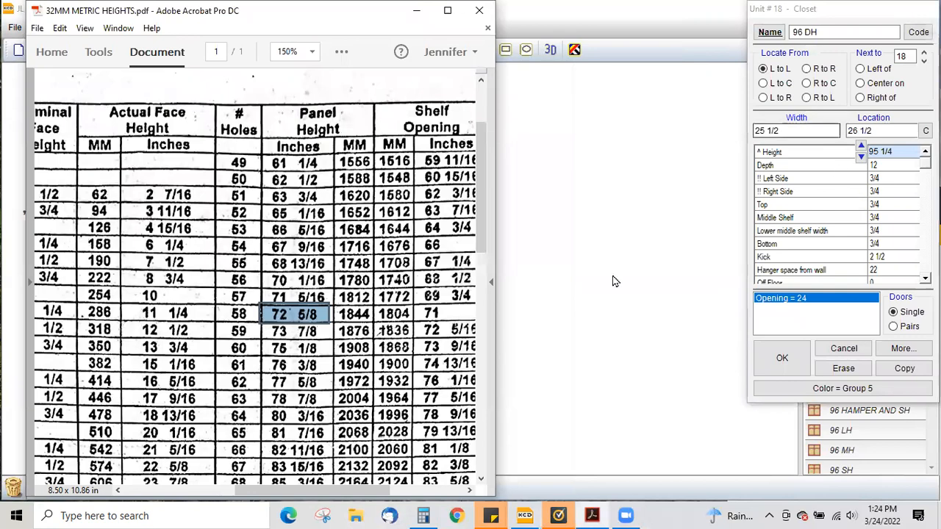
{"action": "scroll", "coordinate": [368, 350], "scroll_direction": "down", "scroll_amount": 2}
{"action": "scroll", "coordinate": [365, 350], "scroll_direction": "down", "scroll_amount": 4}
{"action": "scroll", "coordinate": [283, 403], "scroll_direction": "down", "scroll_amount": 1}
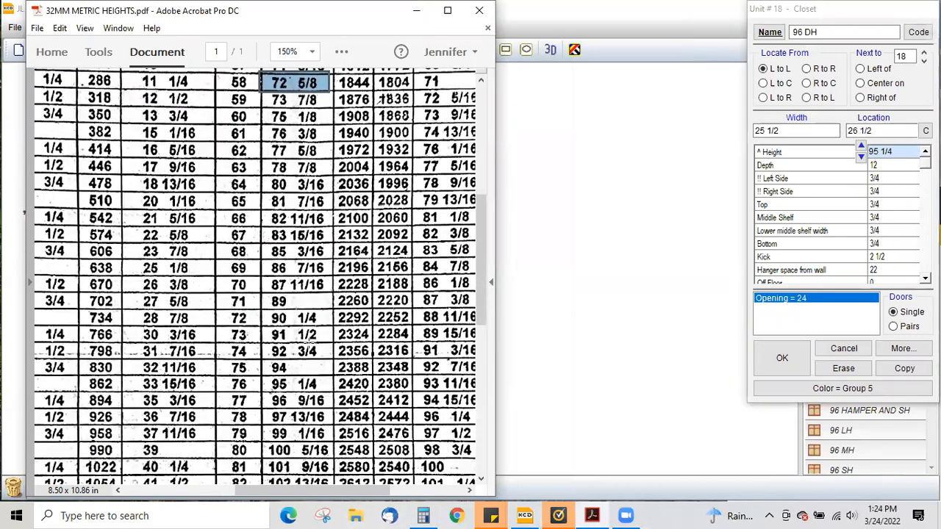
- Set the 96 DH unit's height to 82 3/4 and move it to the left end of the wall
{"action": "left_click", "coordinate": [879, 152]}
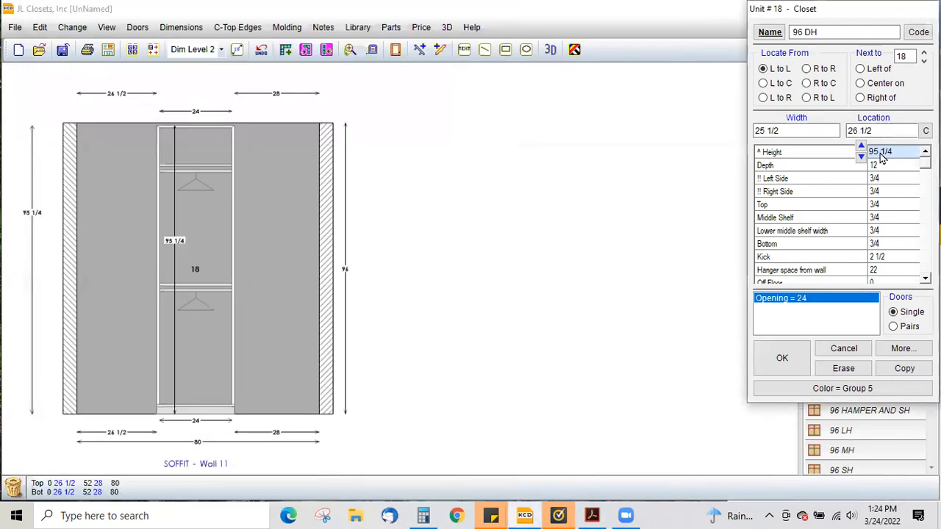
{"action": "key", "text": "BackSpace"}
{"action": "key", "text": "BackSpace"}
{"action": "key", "text": "BackSpace"}
{"action": "key", "text": "BackSpace"}
{"action": "type", "text": "82 3/4"}
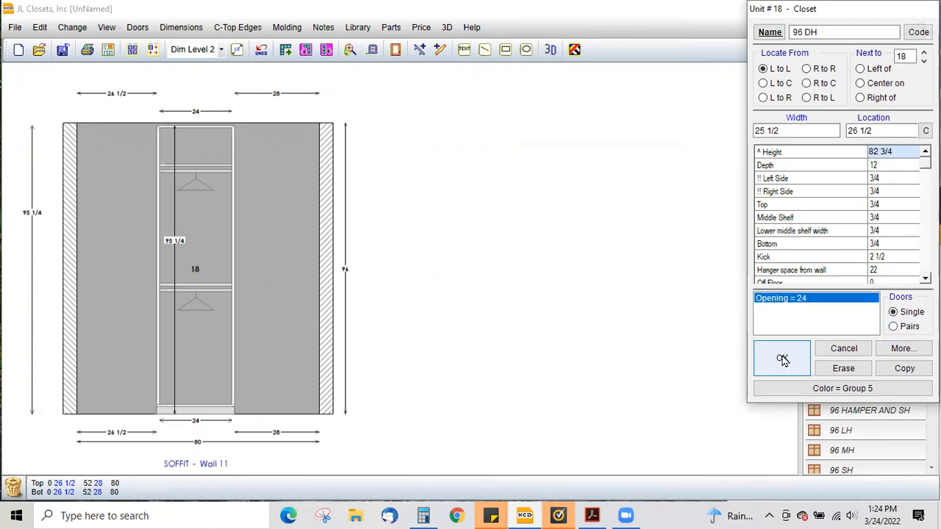
{"action": "left_click", "coordinate": [781, 358]}
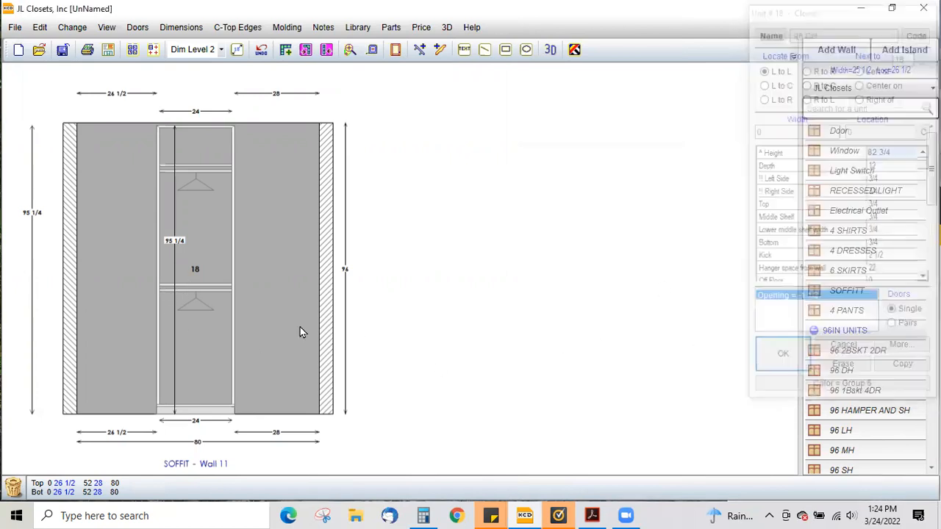
{"action": "left_click", "coordinate": [112, 292]}
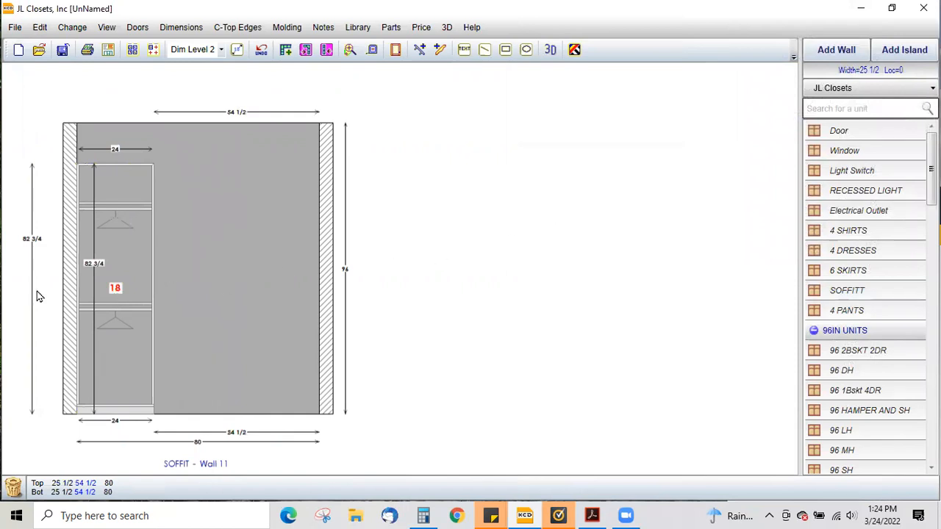
- Copy the unit twice to its right, making the last copy 29 wide
{"action": "double_click", "coordinate": [110, 288]}
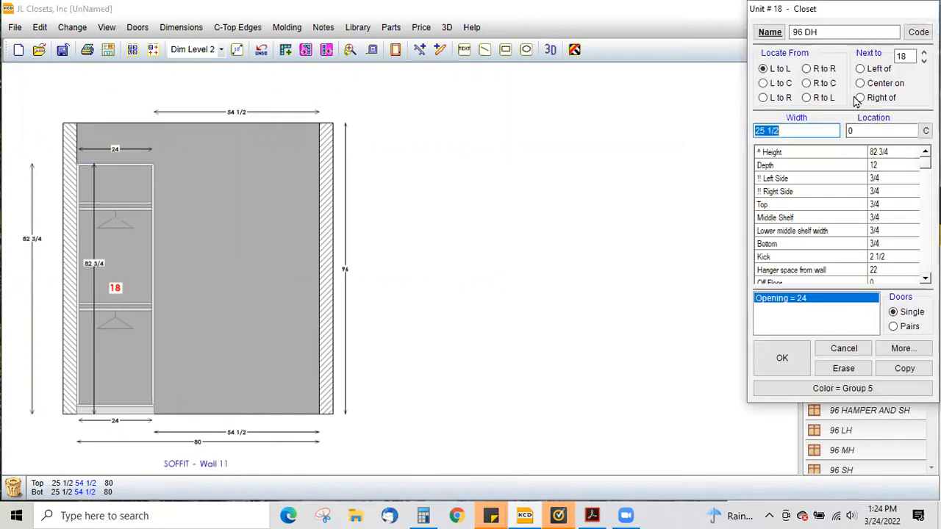
{"action": "left_click", "coordinate": [882, 98]}
{"action": "left_click", "coordinate": [904, 368]}
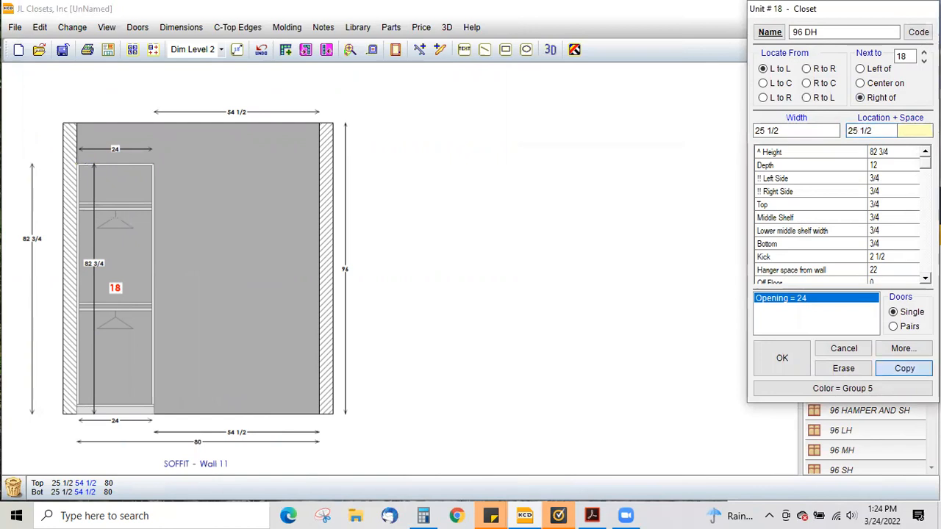
{"action": "type", "text": "29"}
{"action": "left_click", "coordinate": [879, 85]}
{"action": "left_click", "coordinate": [859, 97]}
{"action": "left_click", "coordinate": [303, 246]}
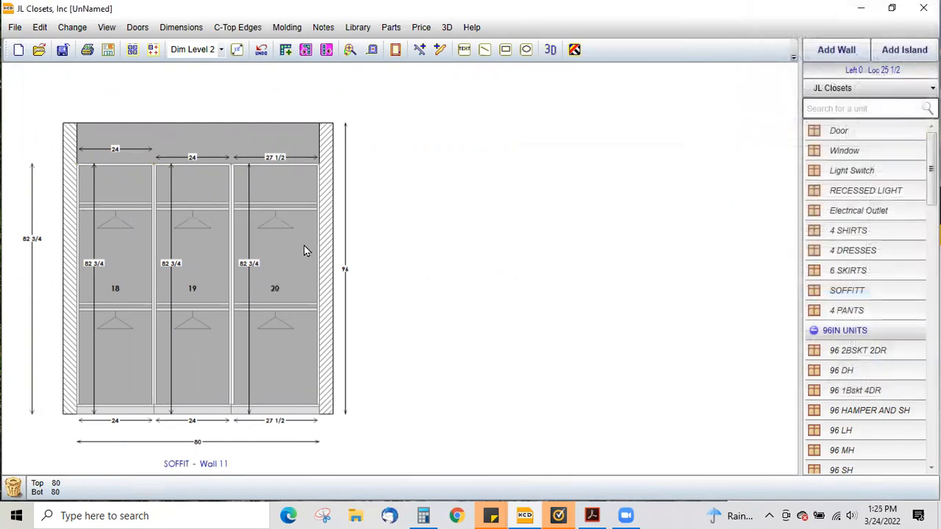
- Open the right wall's elevation and try placing a 96 LH unit on it
{"action": "right_click", "coordinate": [303, 245]}
{"action": "left_click", "coordinate": [330, 228]}
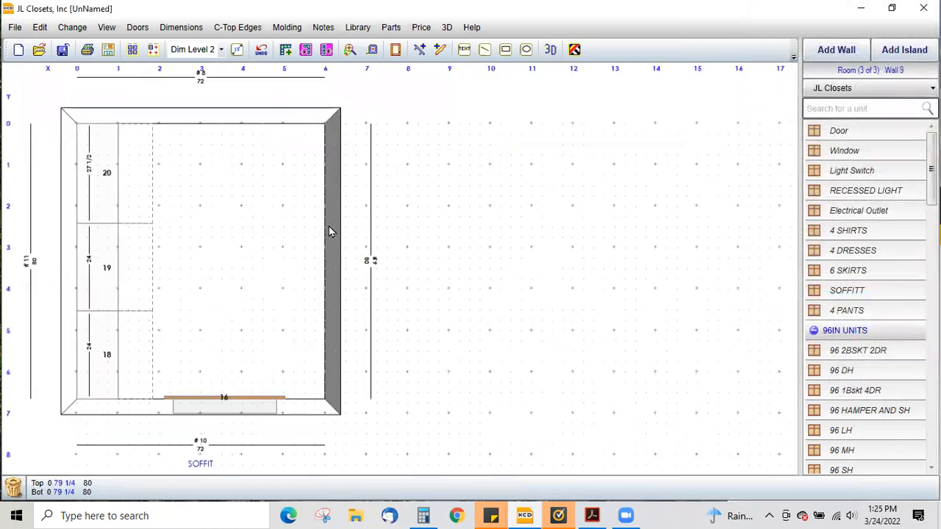
{"action": "right_click", "coordinate": [328, 225]}
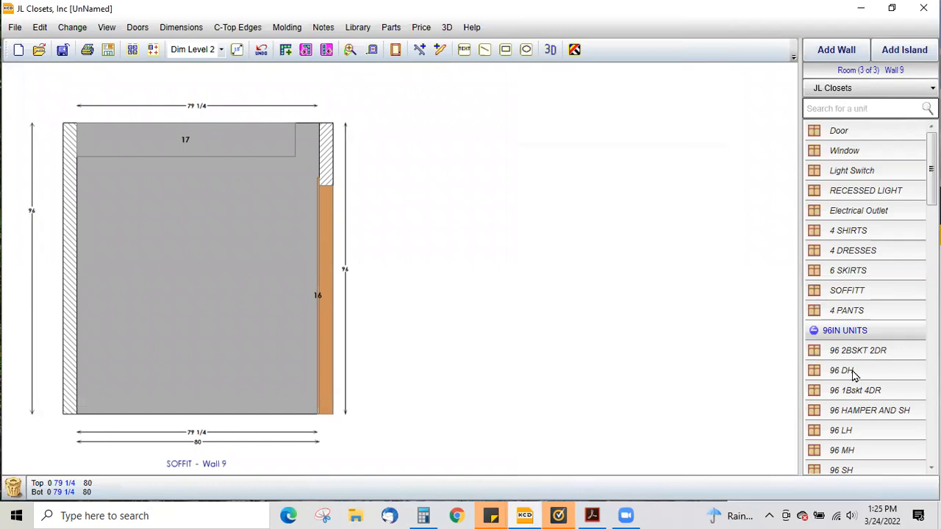
{"action": "left_click", "coordinate": [842, 434]}
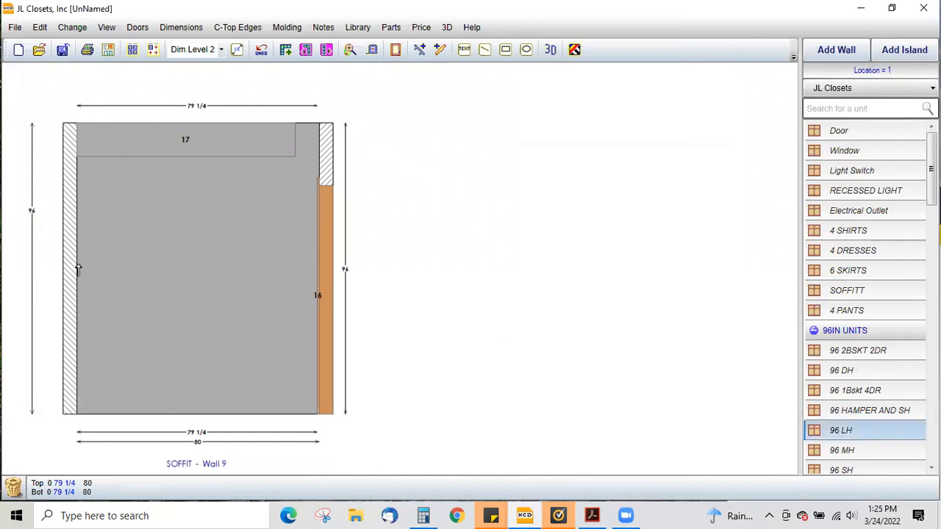
{"action": "left_click", "coordinate": [106, 263]}
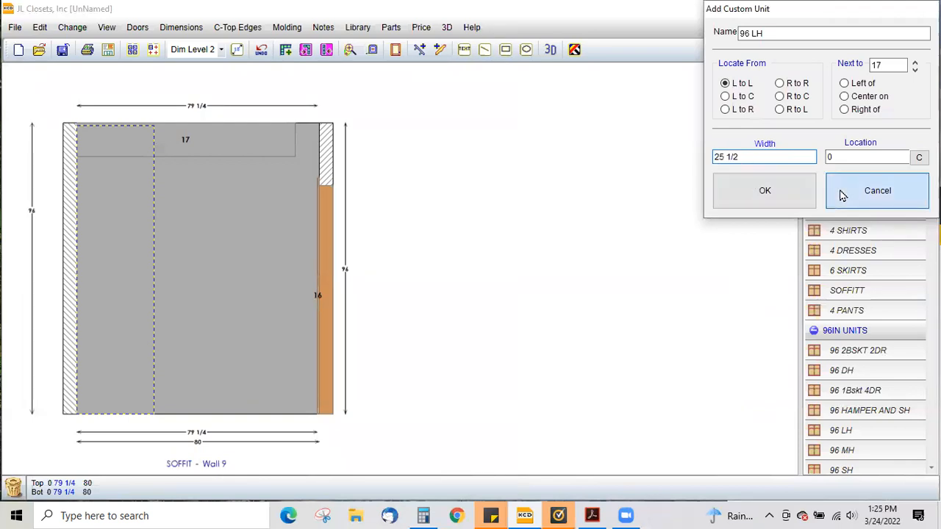
{"action": "left_click", "coordinate": [877, 191]}
- Expand the 84IN UNITS category and check the heights chart in the PDF again
{"action": "left_click", "coordinate": [841, 332]}
{"action": "left_click", "coordinate": [844, 350]}
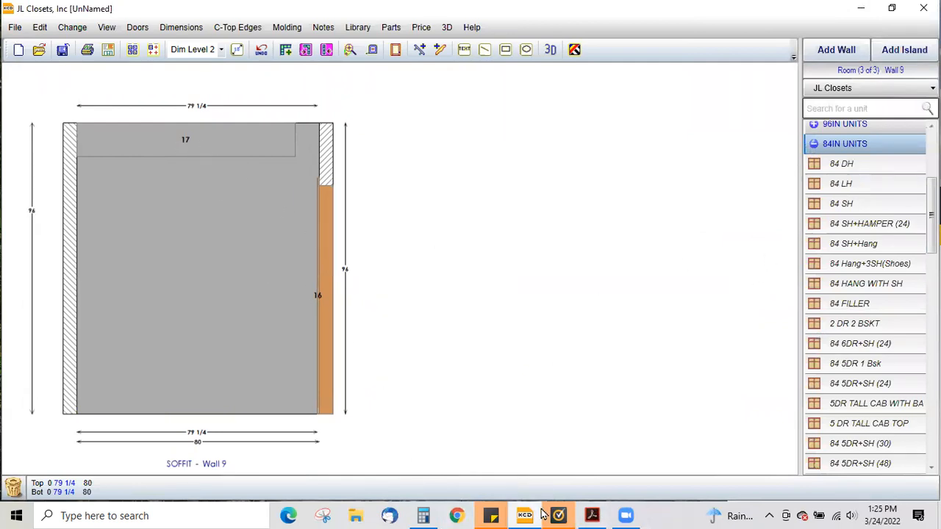
{"action": "left_click", "coordinate": [592, 515]}
{"action": "scroll", "coordinate": [334, 211], "scroll_direction": "up", "scroll_amount": 3}
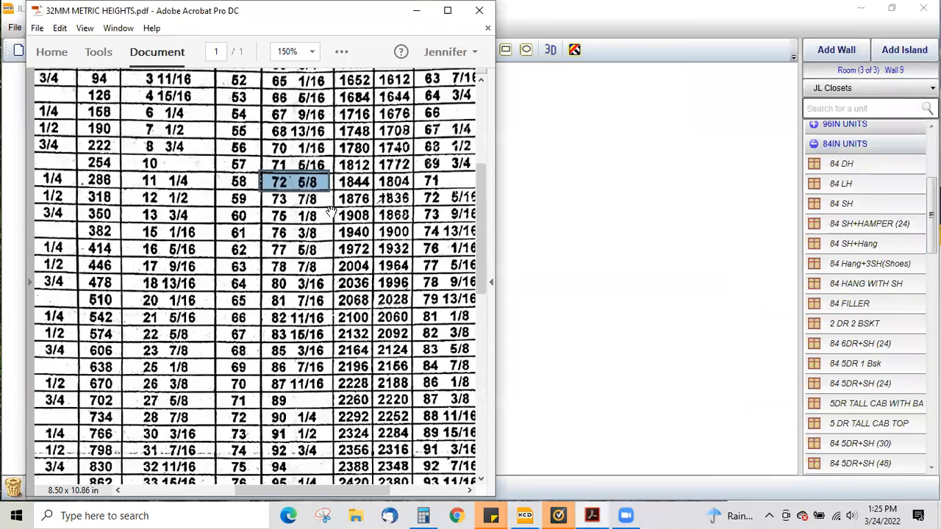
{"action": "scroll", "coordinate": [280, 313], "scroll_direction": "down", "scroll_amount": 2}
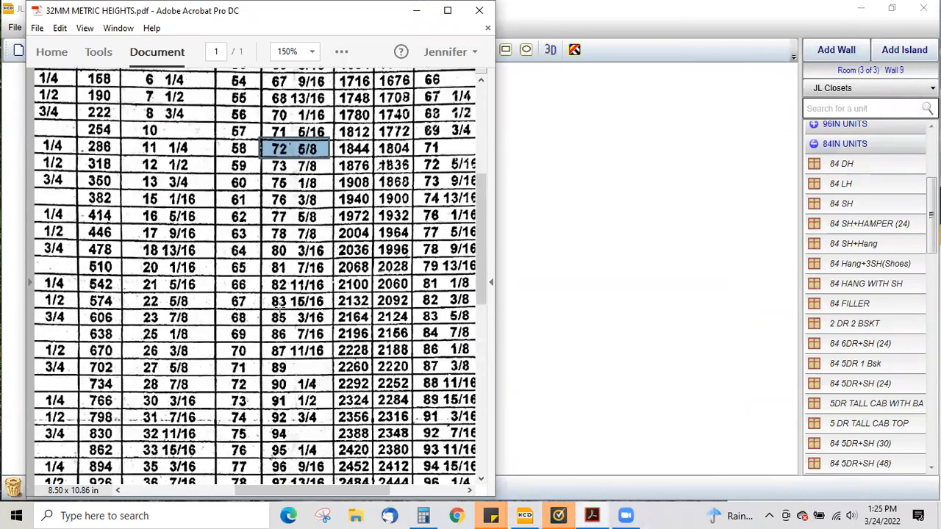
{"action": "left_click_drag", "start_coordinate": [266, 277], "coordinate": [336, 258]}
{"action": "left_click", "coordinate": [501, 227]}
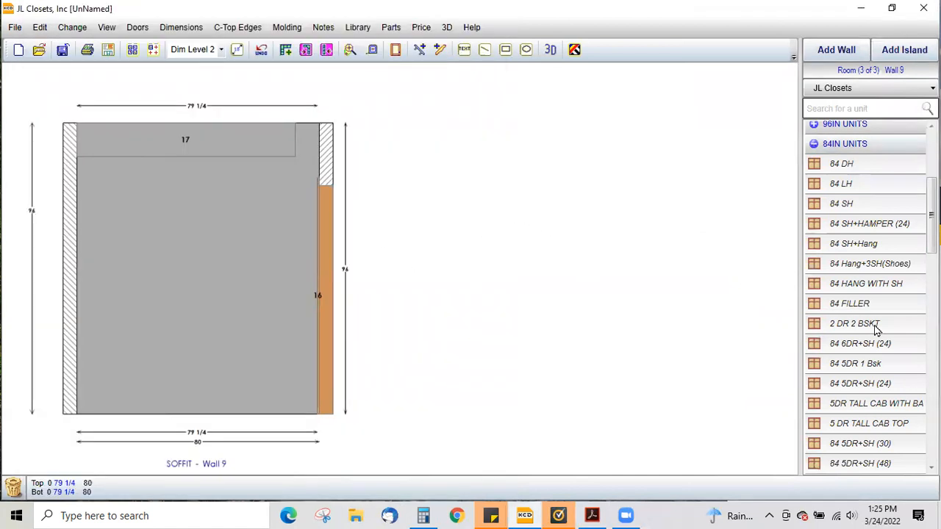
- Place an 84 LH unit on the right wall and set its height to 81 7/16
{"action": "left_click", "coordinate": [857, 193]}
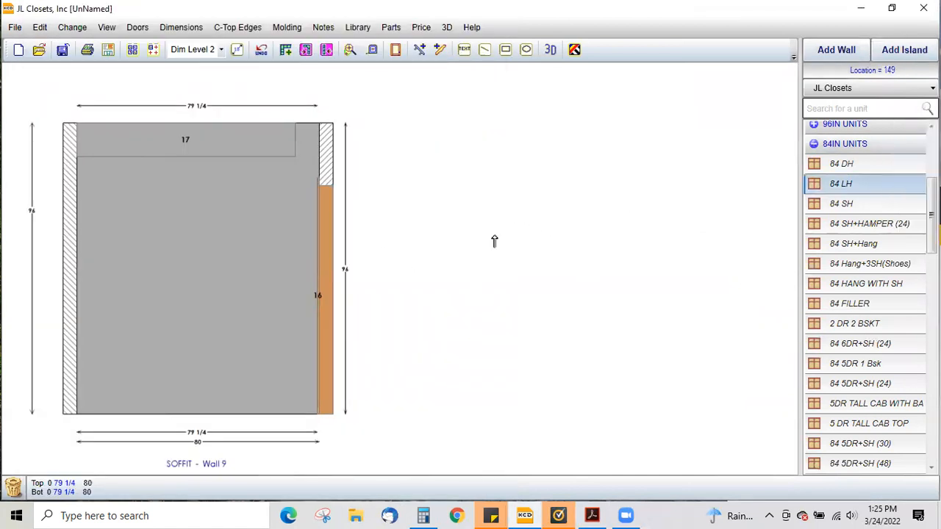
{"action": "left_click", "coordinate": [152, 254]}
{"action": "key", "text": "Return"}
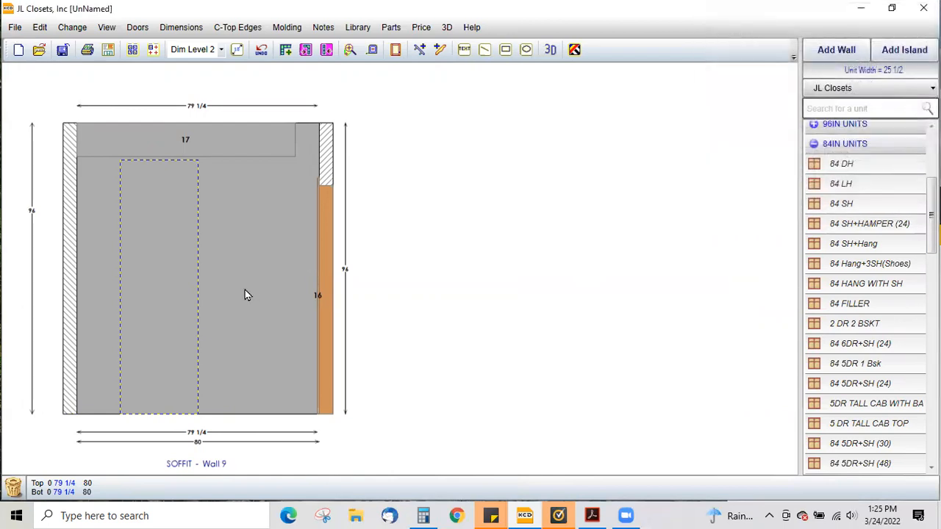
{"action": "double_click", "coordinate": [173, 275]}
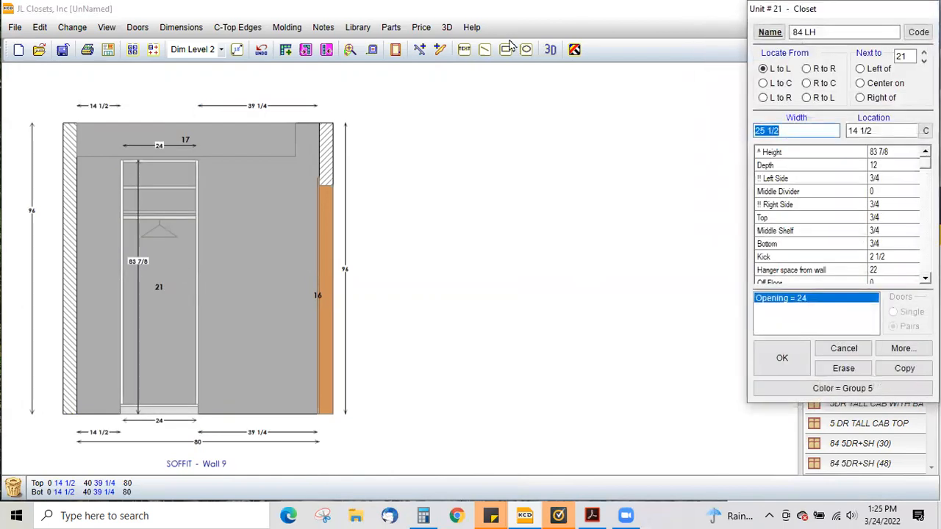
{"action": "left_click", "coordinate": [885, 151]}
{"action": "type", "text": "81 7/"}
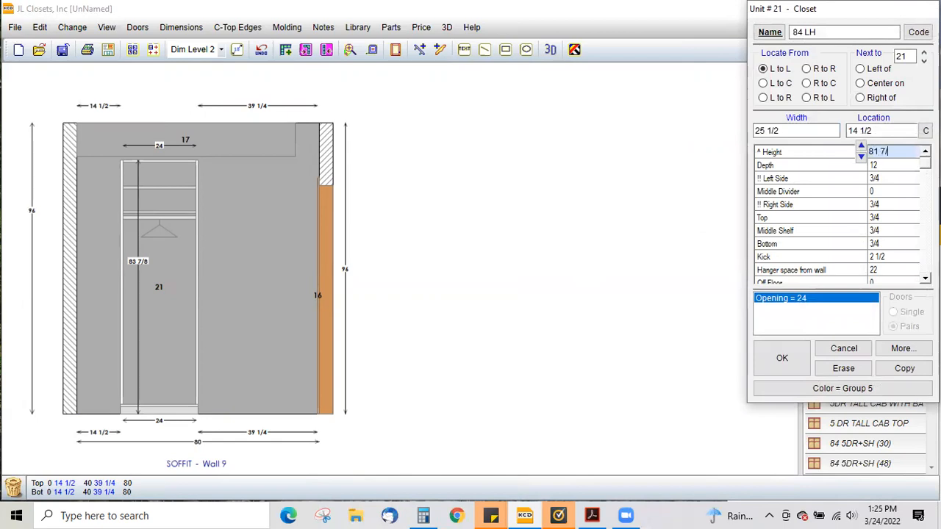
{"action": "type", "text": "16"}
{"action": "left_click", "coordinate": [781, 359]}
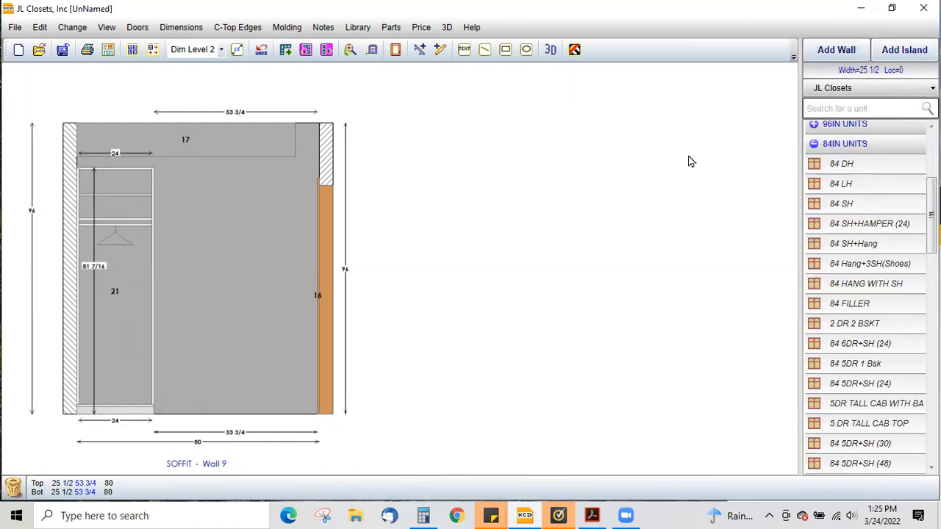
- Copy the 84 LH unit twice to its right, making the last copy 28 1/2 wide
{"action": "left_click", "coordinate": [890, 97]}
{"action": "left_click", "coordinate": [913, 369]}
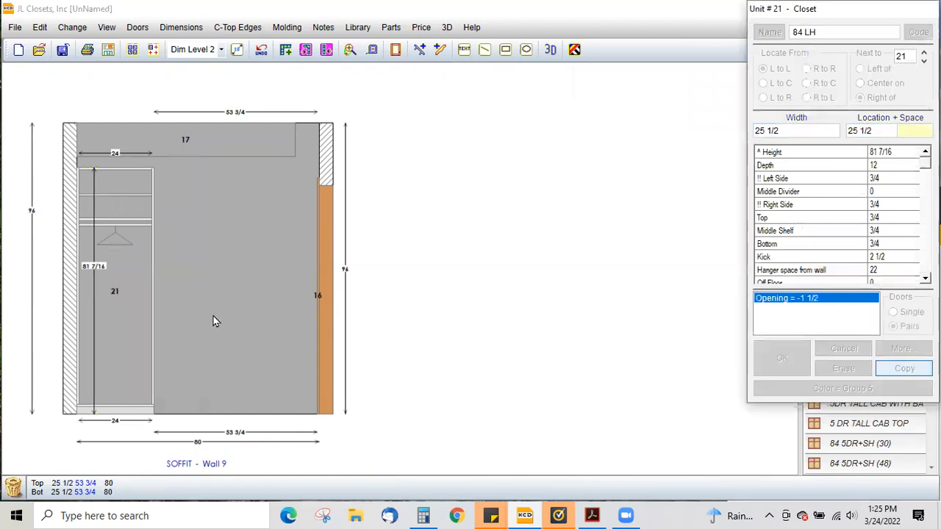
{"action": "type", "text": "28 1/2"}
{"action": "key", "text": "Tab"}
{"action": "left_click", "coordinate": [860, 97]}
{"action": "left_click", "coordinate": [904, 368]}
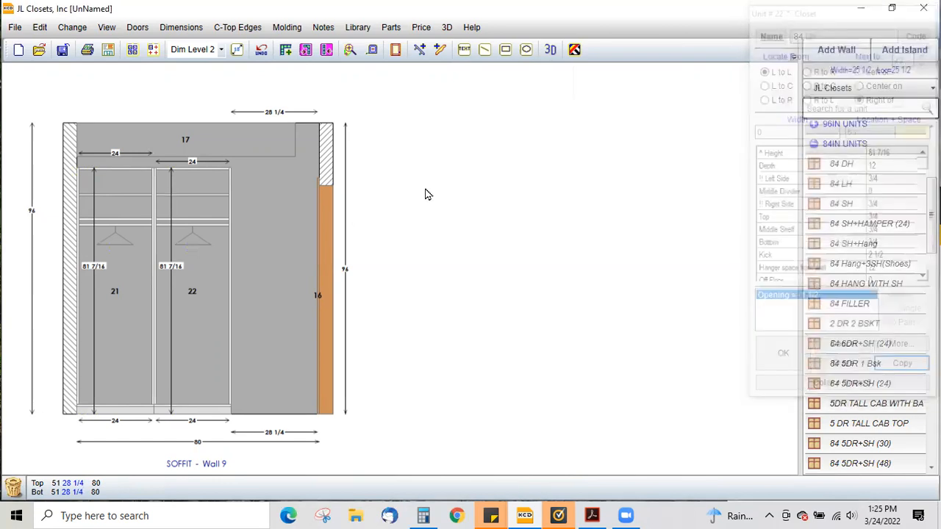
- Return to the plan and place an 84 SH unit on the back wall between the corner units
{"action": "double_click", "coordinate": [417, 208]}
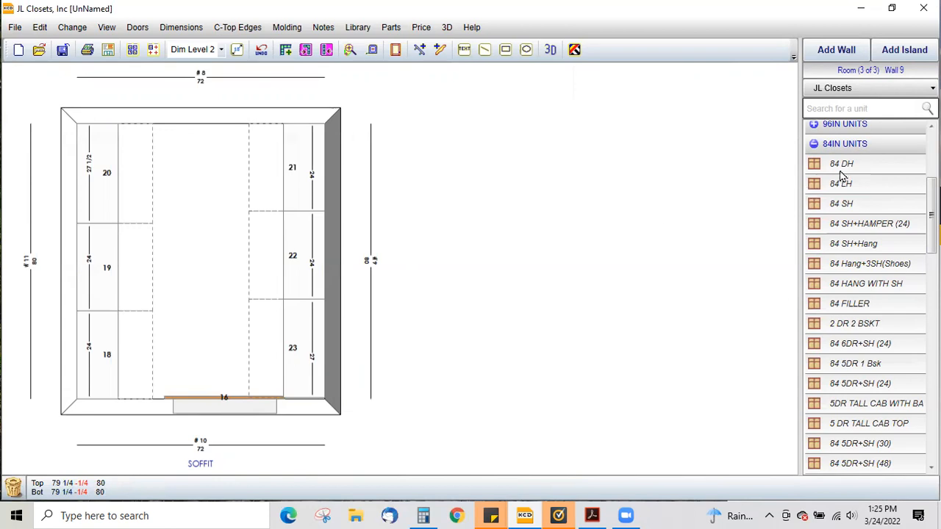
{"action": "left_click", "coordinate": [845, 206]}
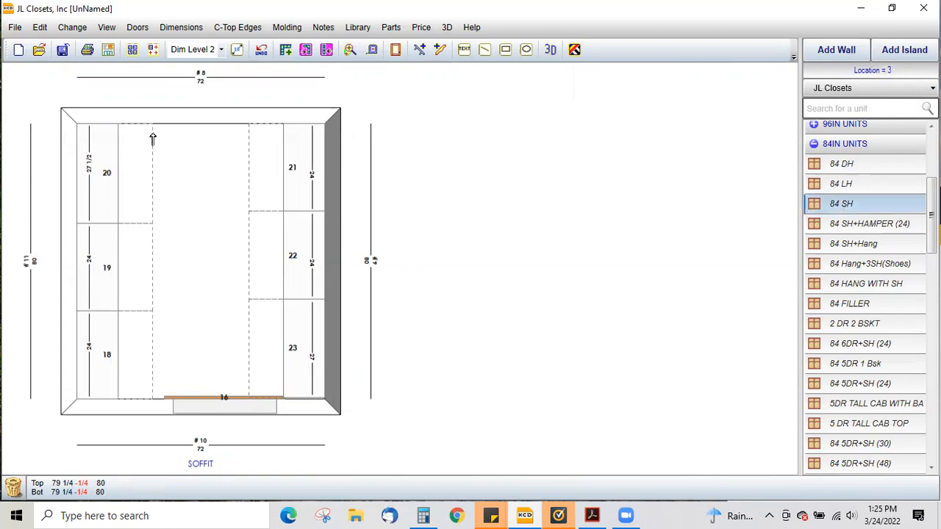
{"action": "left_click", "coordinate": [245, 141]}
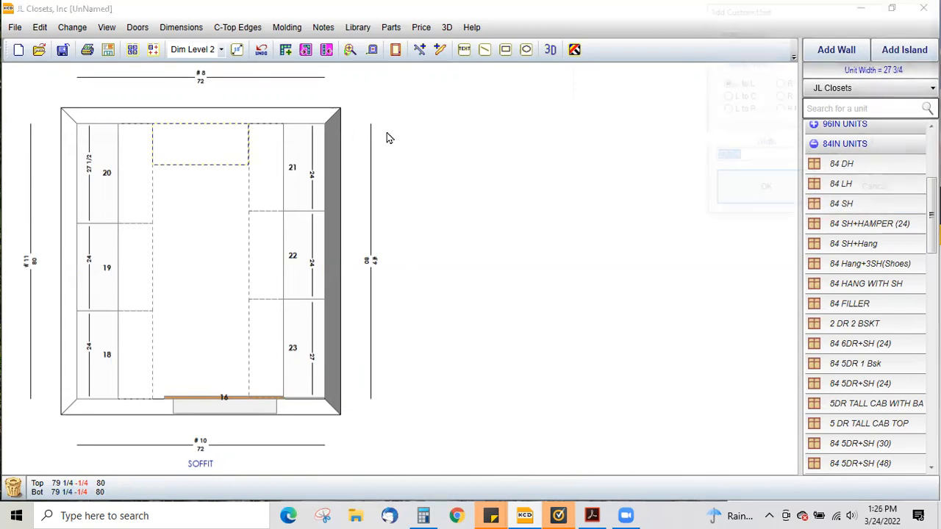
{"action": "left_click", "coordinate": [753, 201]}
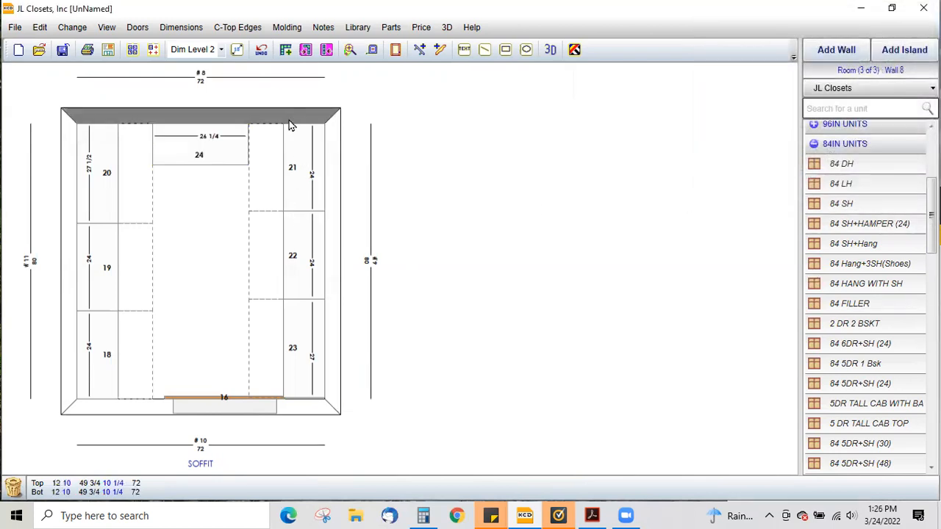
- Open the 3D view and hide wall 10 to look inside the closet
{"action": "left_click", "coordinate": [447, 28]}
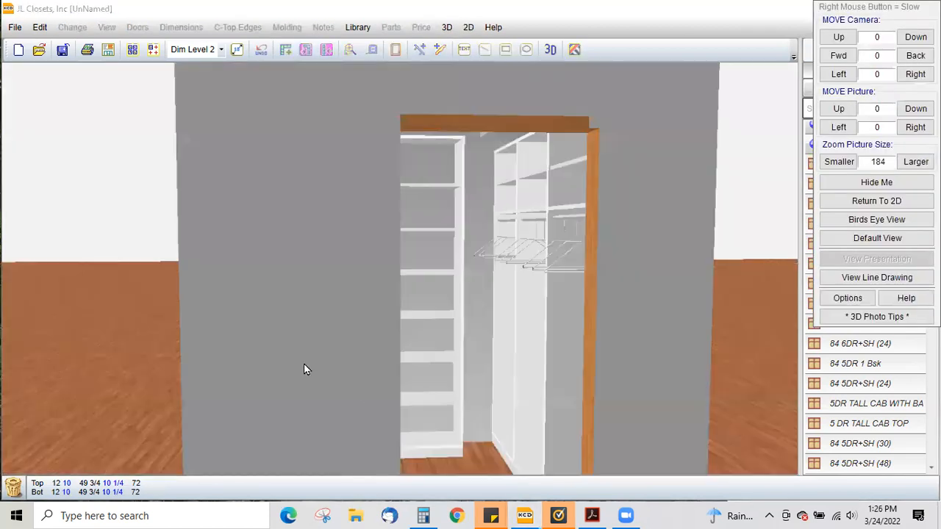
{"action": "left_click", "coordinate": [847, 299]}
{"action": "left_click", "coordinate": [855, 66]}
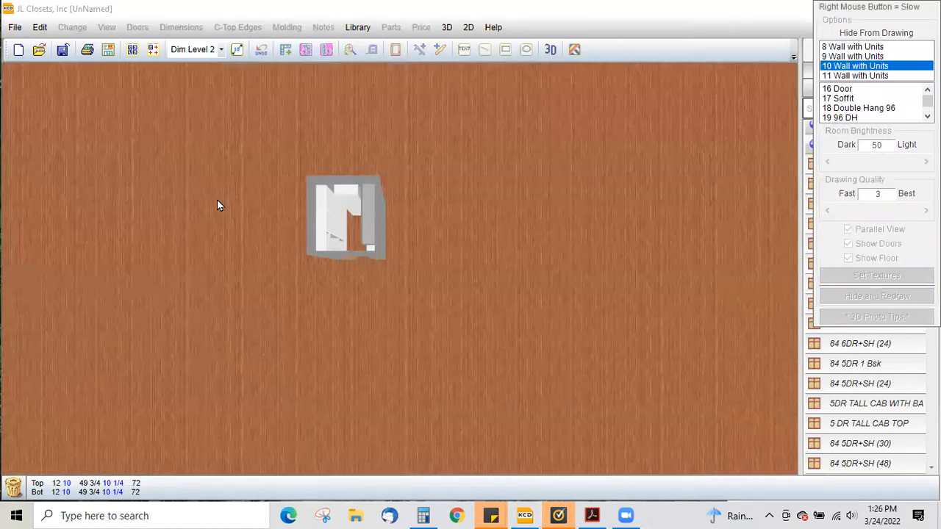
{"action": "left_click", "coordinate": [865, 295]}
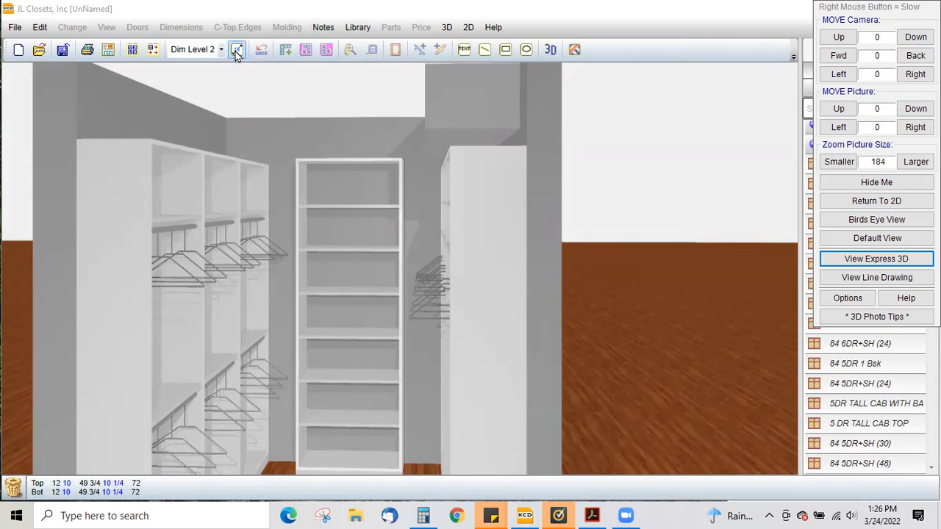
{"action": "left_click", "coordinate": [469, 28]}
{"action": "double_click", "coordinate": [74, 251]}
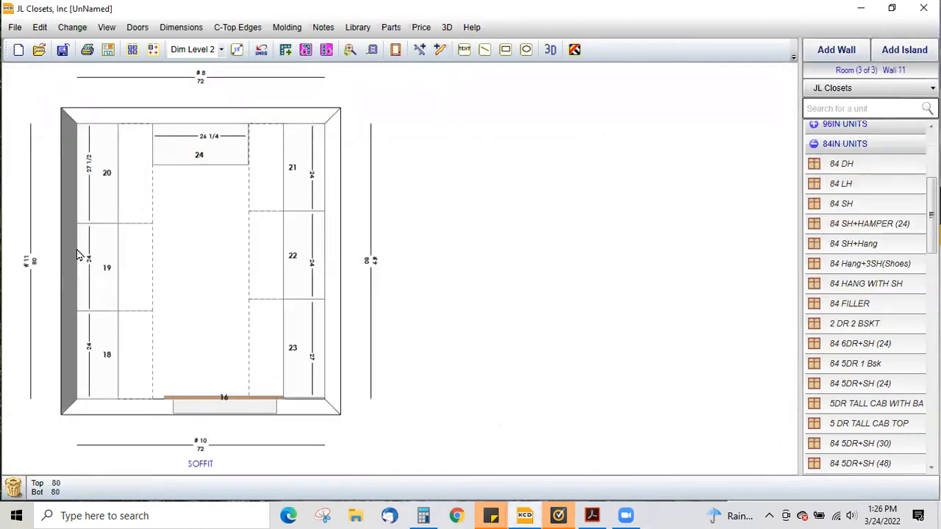
{"action": "double_click", "coordinate": [114, 293]}
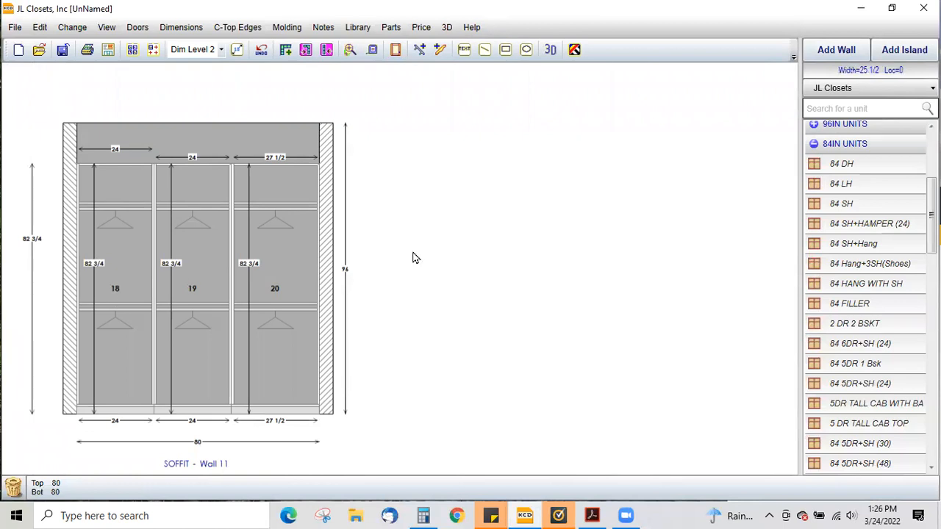
{"action": "left_click", "coordinate": [900, 152]}
{"action": "type", "text": "8"}
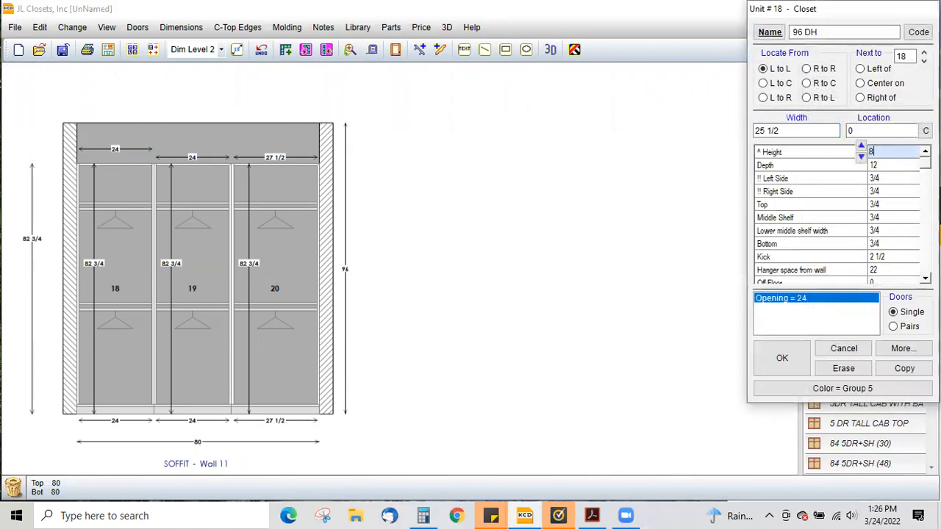
{"action": "type", "text": "2"}
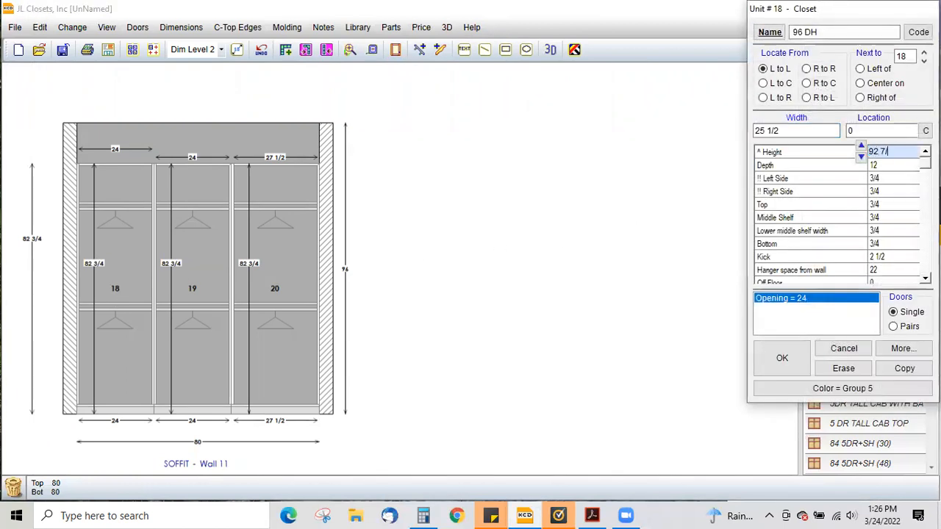
{"action": "key", "text": "BackSpace"}
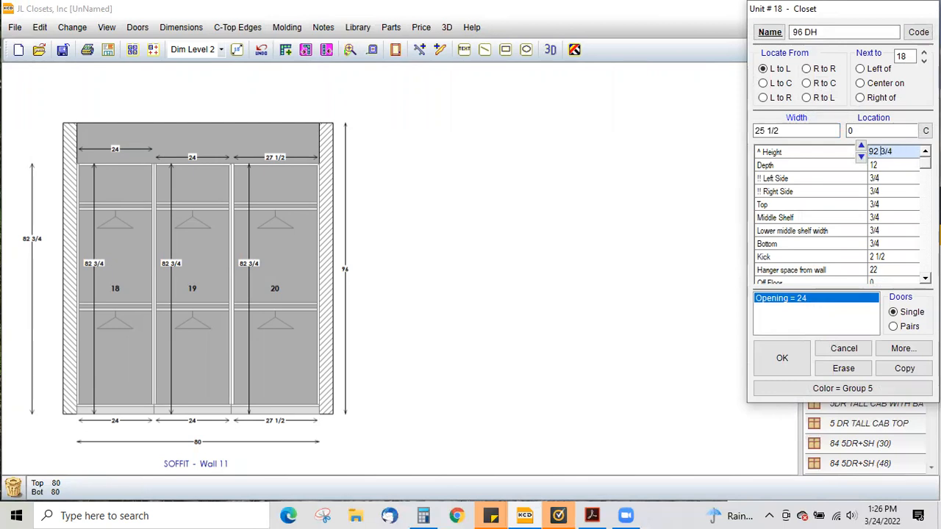
{"action": "left_click_drag", "start_coordinate": [898, 151], "coordinate": [852, 153]}
{"action": "left_click", "coordinate": [841, 348]}
- Select the three left-wall units and the back shelf unit, and change all selected units' height to 92 3/4
{"action": "left_click", "coordinate": [202, 296], "text": "ctrl"}
{"action": "left_click", "coordinate": [111, 288], "text": "ctrl"}
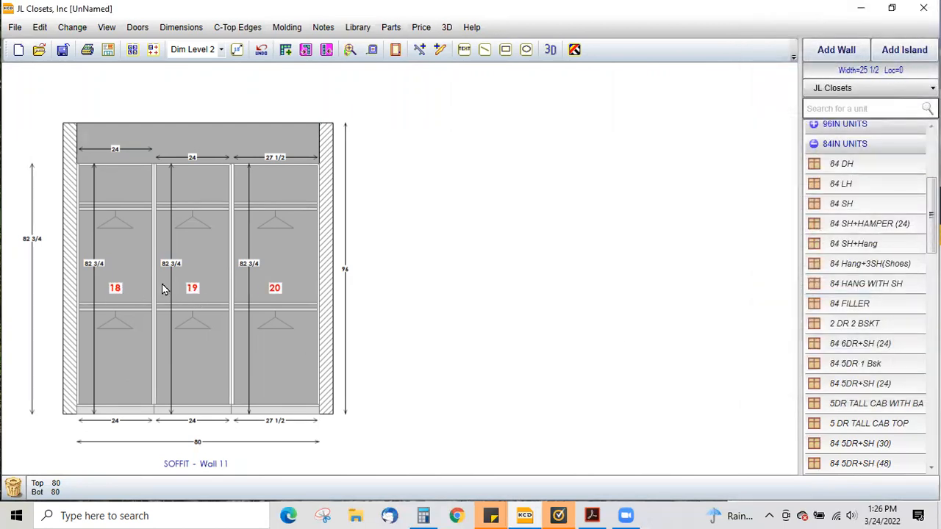
{"action": "left_click", "coordinate": [329, 265]}
{"action": "left_click", "coordinate": [185, 288], "text": "ctrl"}
{"action": "right_click", "coordinate": [432, 188]}
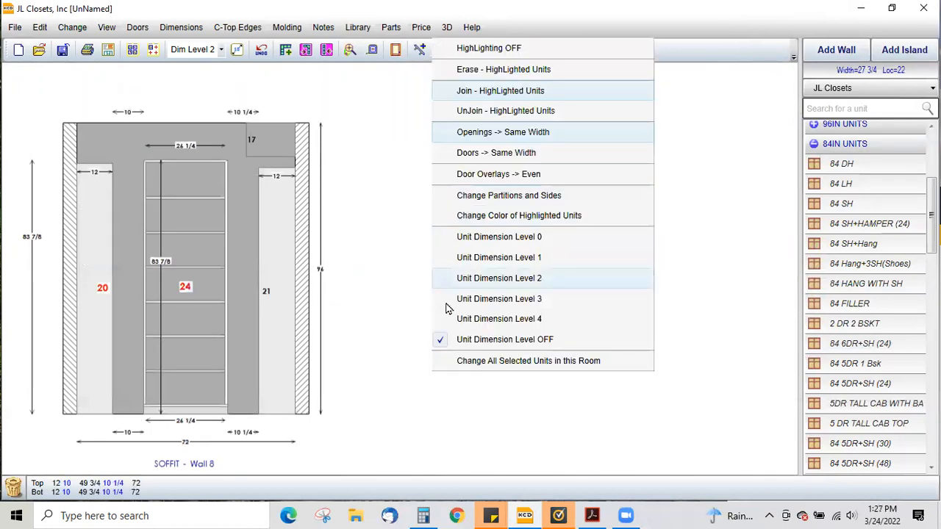
{"action": "left_click", "coordinate": [490, 360]}
{"action": "left_click", "coordinate": [460, 220]}
{"action": "type", "text": "92 3/4"}
{"action": "left_click", "coordinate": [440, 352]}
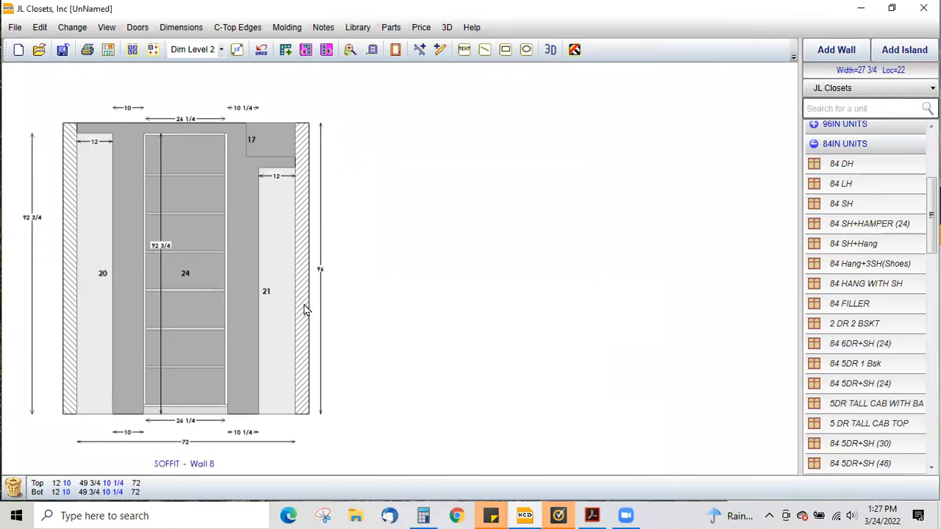
- Add a 10 wide Top Bridge above the gap between the left corner unit and the back shelf unit
{"action": "left_click", "coordinate": [823, 109]}
{"action": "type", "text": "TOP"}
{"action": "left_click", "coordinate": [840, 292]}
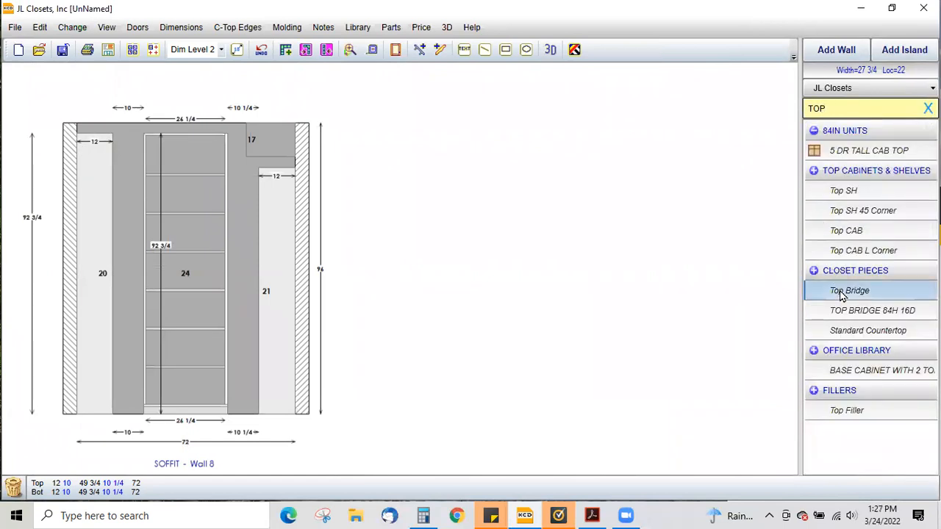
{"action": "left_click", "coordinate": [111, 137]}
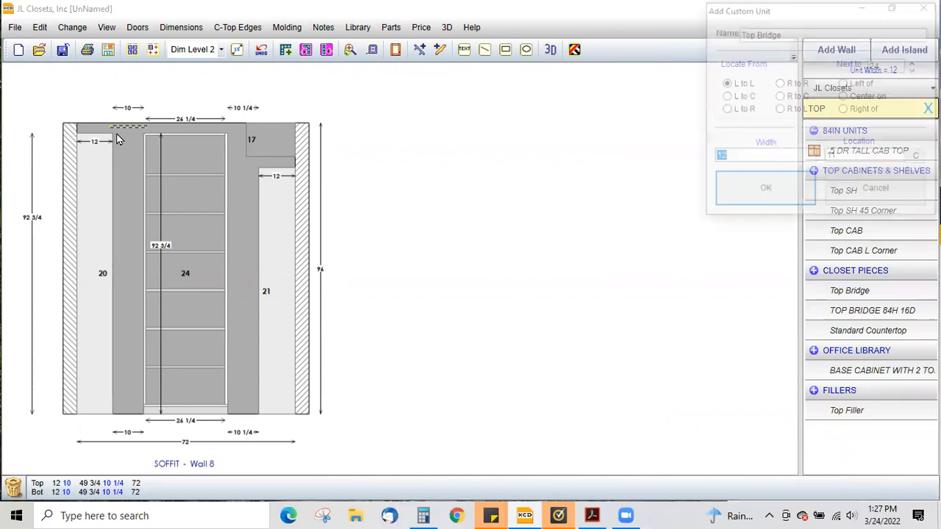
{"action": "type", "text": "10"}
{"action": "left_click", "coordinate": [775, 194]}
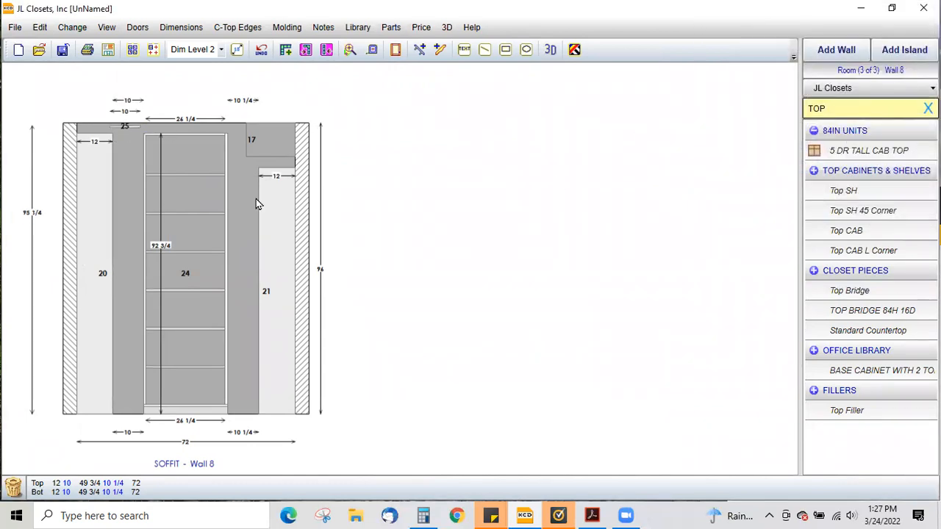
{"action": "left_click_drag", "start_coordinate": [123, 128], "coordinate": [127, 140]}
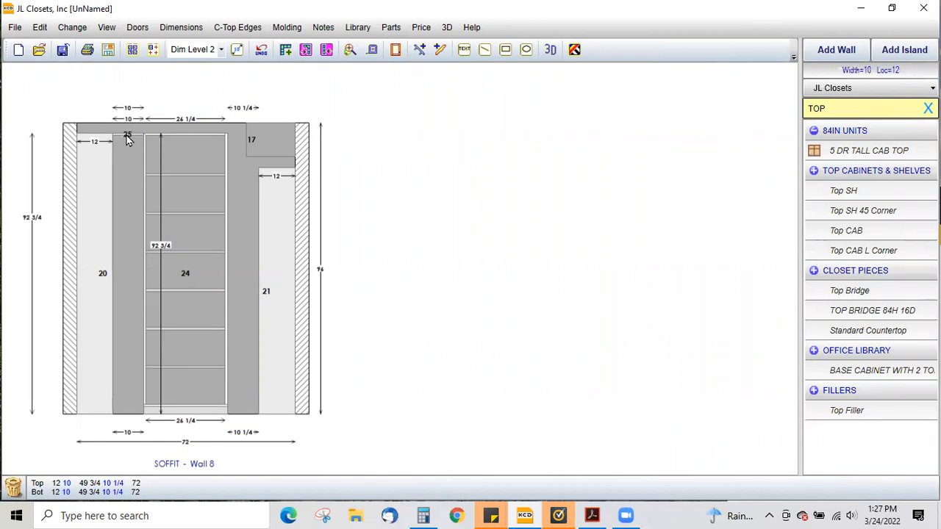
- Apply the 2 1/2 Square molding to all units in the room
{"action": "left_click", "coordinate": [799, 360]}
{"action": "left_click", "coordinate": [440, 51]}
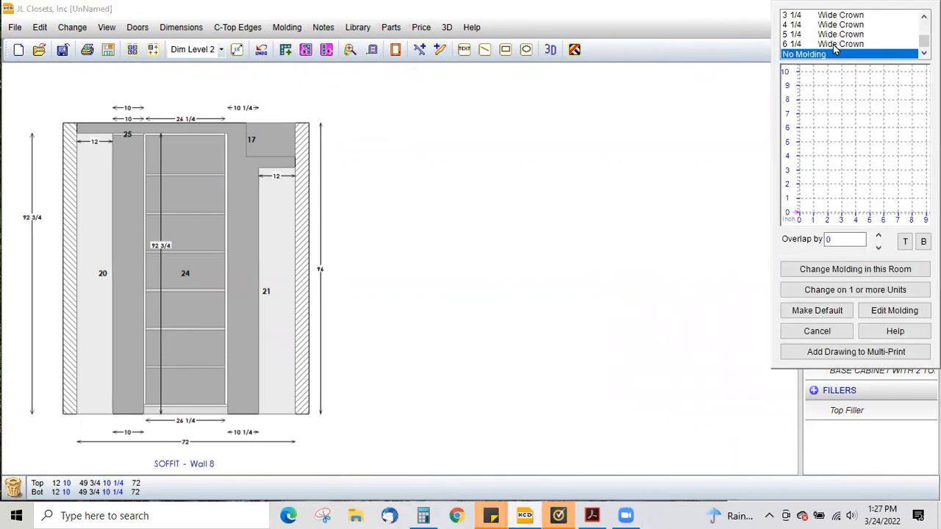
{"action": "scroll", "coordinate": [834, 47], "scroll_direction": "up", "scroll_amount": 3}
{"action": "scroll", "coordinate": [834, 46], "scroll_direction": "up", "scroll_amount": 3}
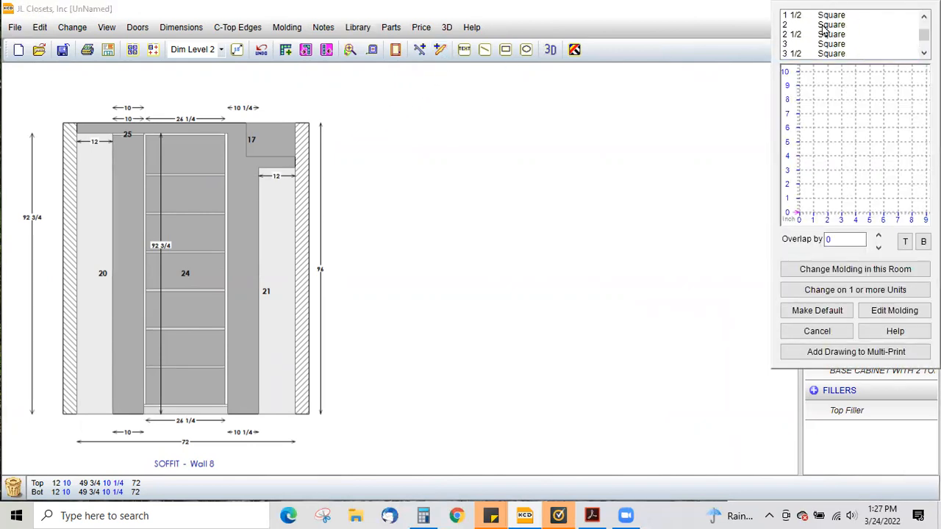
{"action": "left_click", "coordinate": [833, 34]}
{"action": "left_click", "coordinate": [834, 268]}
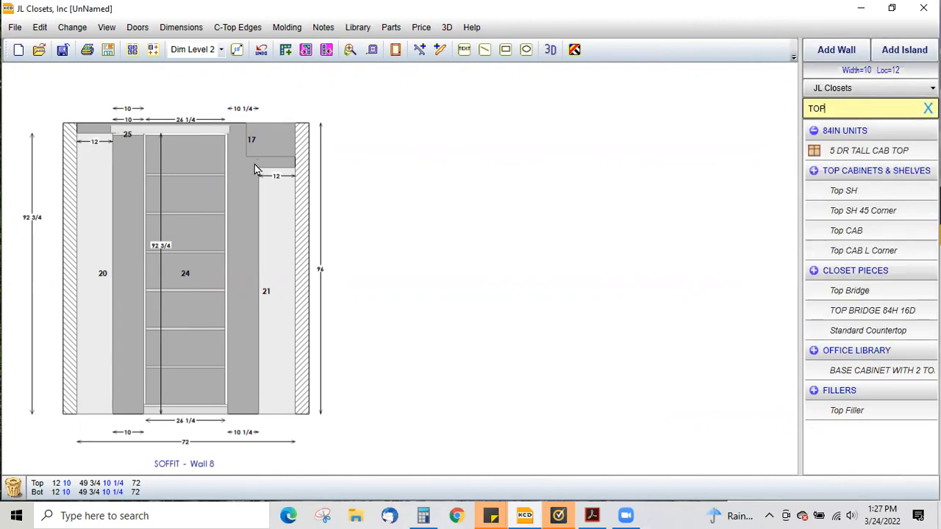
- View the right wall elevation, then open the 3D view and orbit to inspect the closet
{"action": "left_click", "coordinate": [306, 184]}
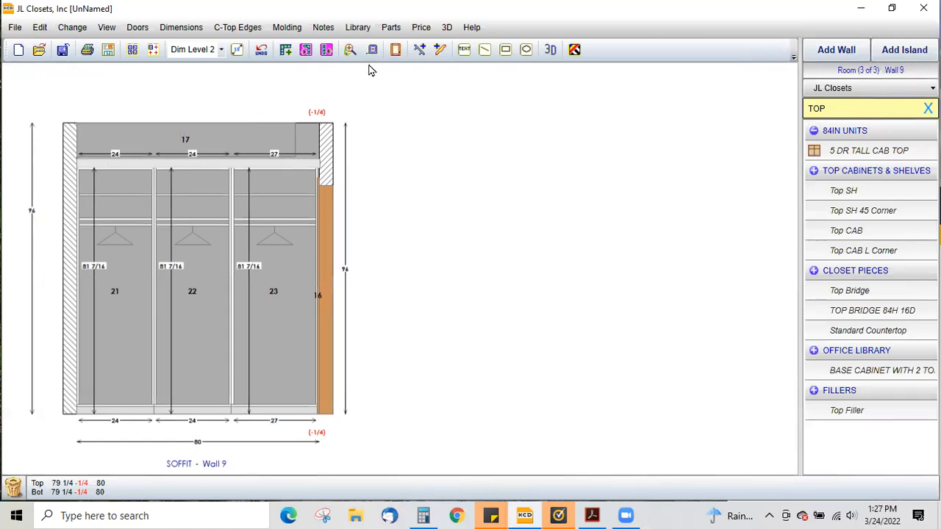
{"action": "left_click", "coordinate": [445, 28]}
{"action": "left_click_drag", "start_coordinate": [393, 264], "coordinate": [420, 260]}
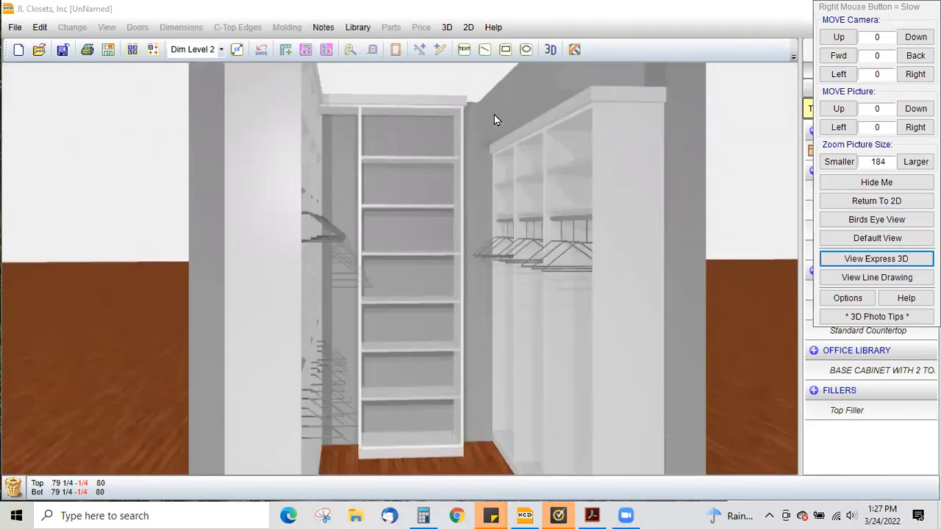
{"action": "left_click_drag", "start_coordinate": [494, 115], "coordinate": [517, 78]}
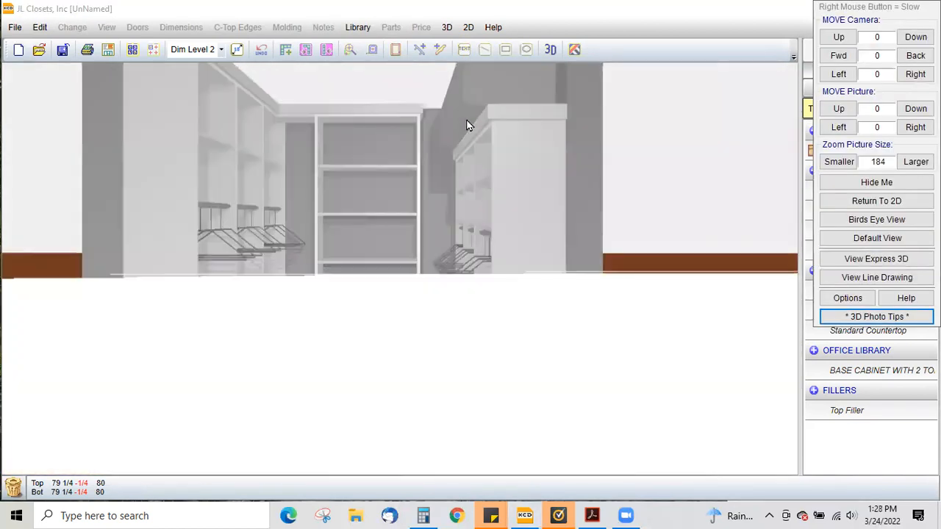